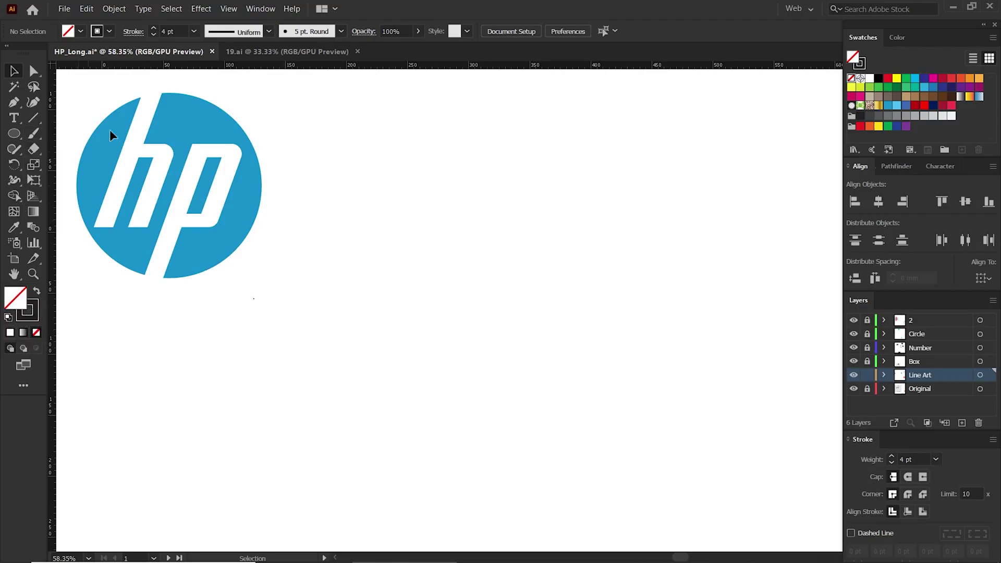
- Draw a long vertical line to the right of the HP logo and select it
left_click(33, 117)
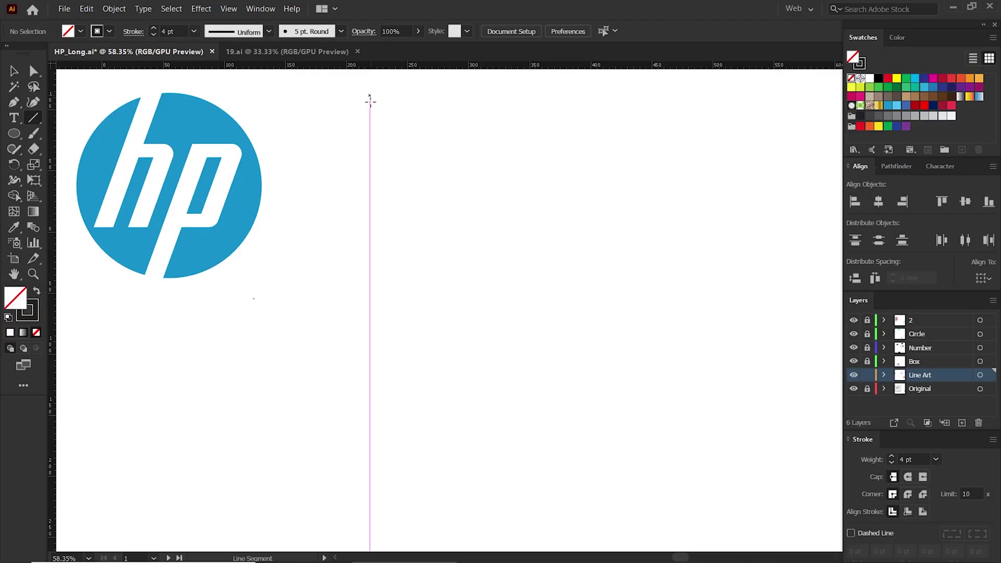
left_click_drag(370, 101, 373, 520)
key("v")
left_click(410, 236)
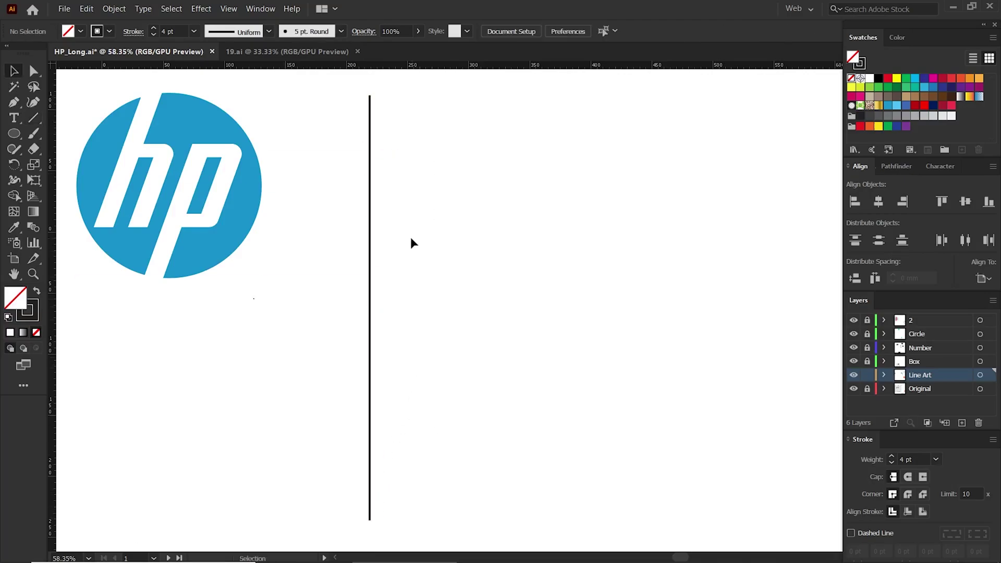
left_click_drag(411, 237, 331, 315)
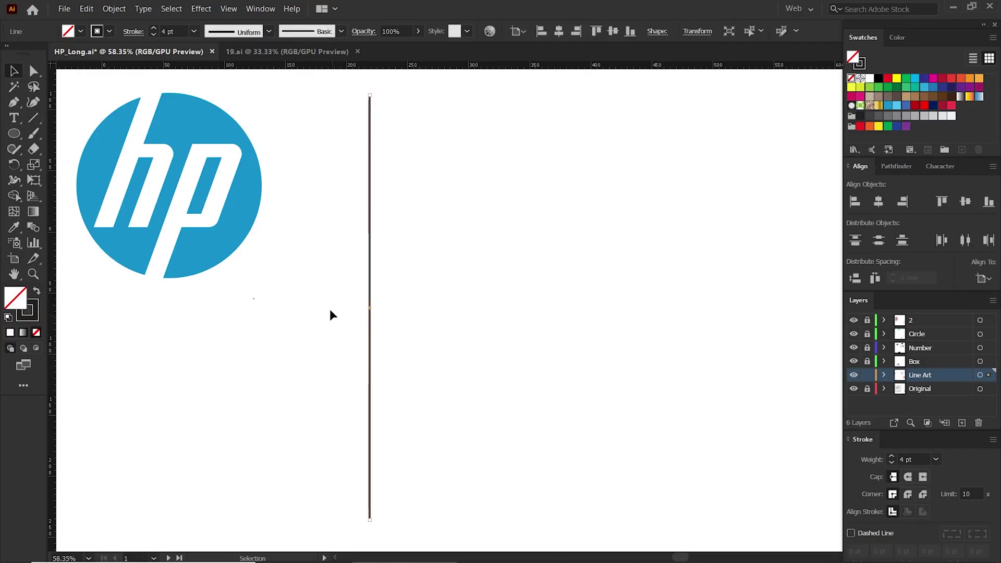
- Confirm the vertical line has a 4 pt stroke and bring up its Rotate settings
left_click(177, 30)
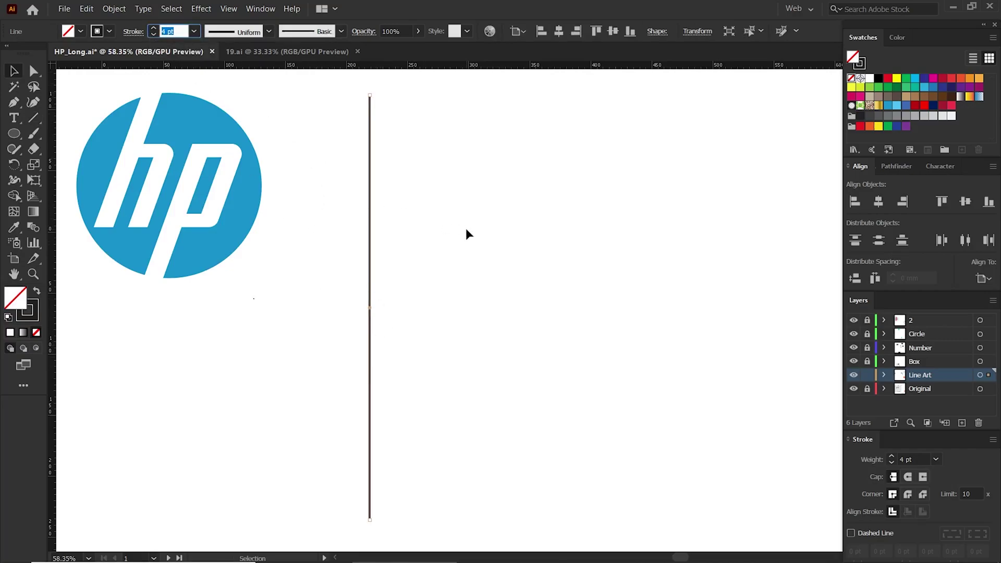
left_click(453, 241)
left_click_drag(409, 224, 322, 308)
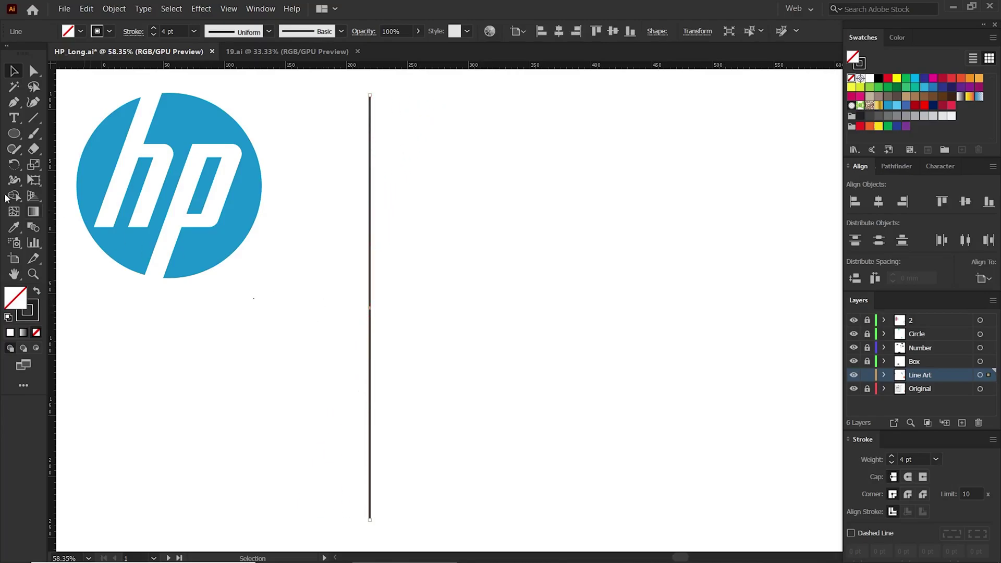
double_click(14, 165)
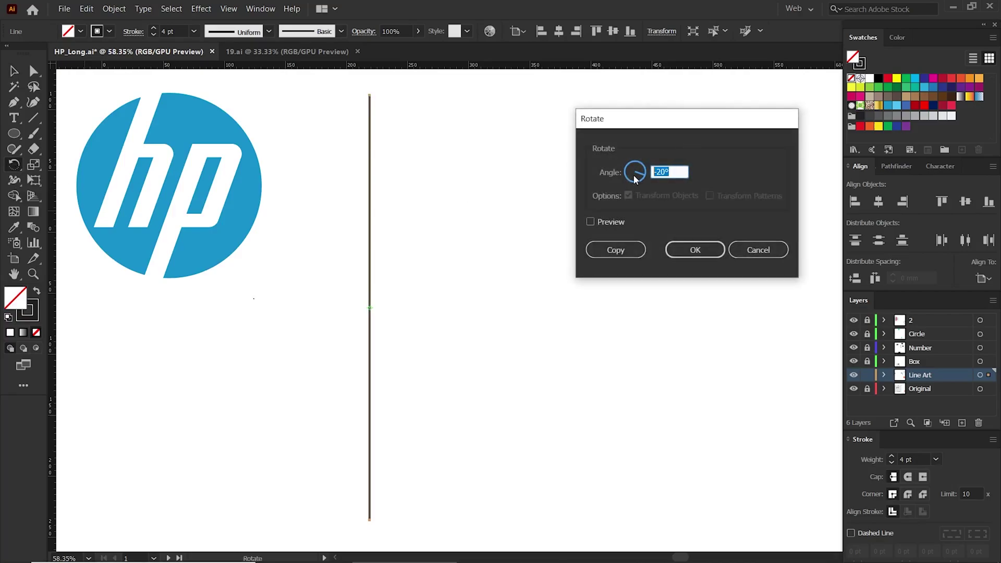
- Rotate the line by -20° into a diagonal and reselect it
left_click(680, 248)
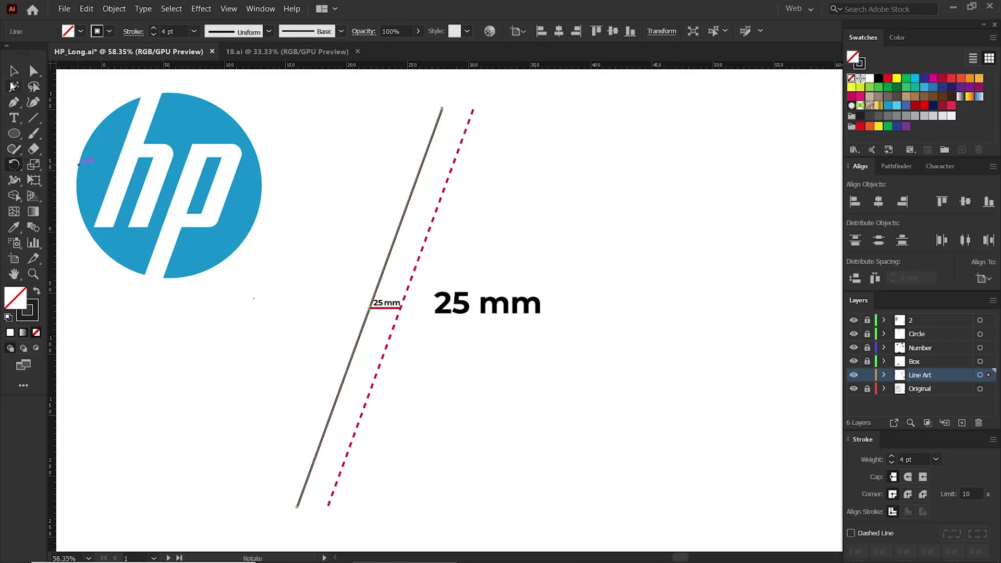
key("v")
left_click_drag(407, 209, 491, 269)
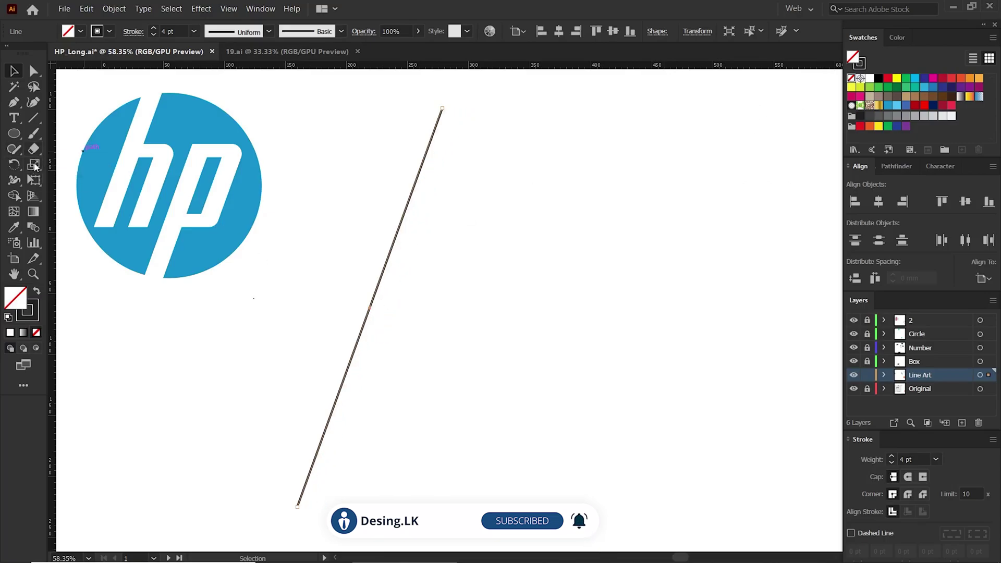
- Copy the diagonal line 25 mm to the right using Transform > Move
left_click_drag(310, 295, 364, 333)
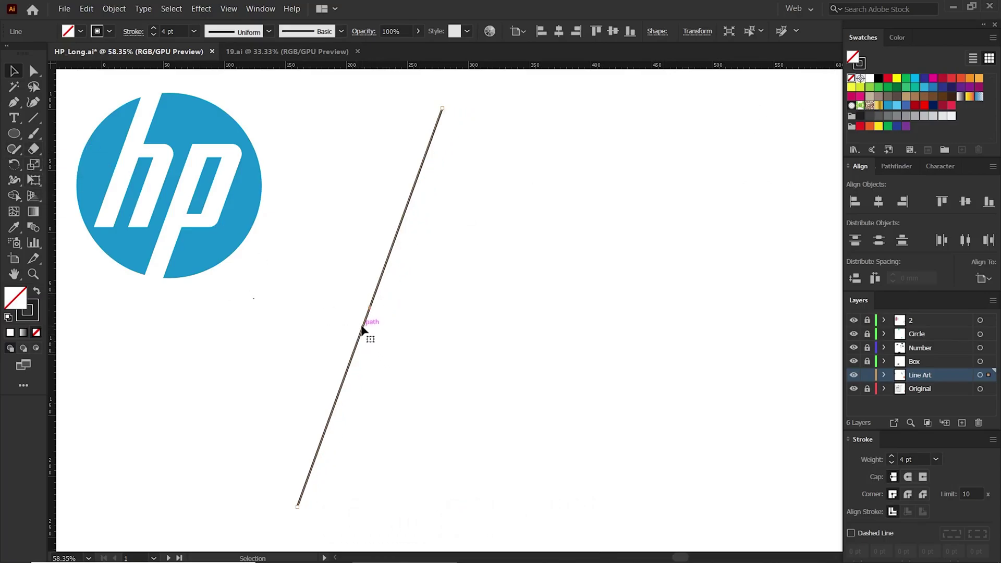
right_click(363, 332)
mouse_move(410, 260)
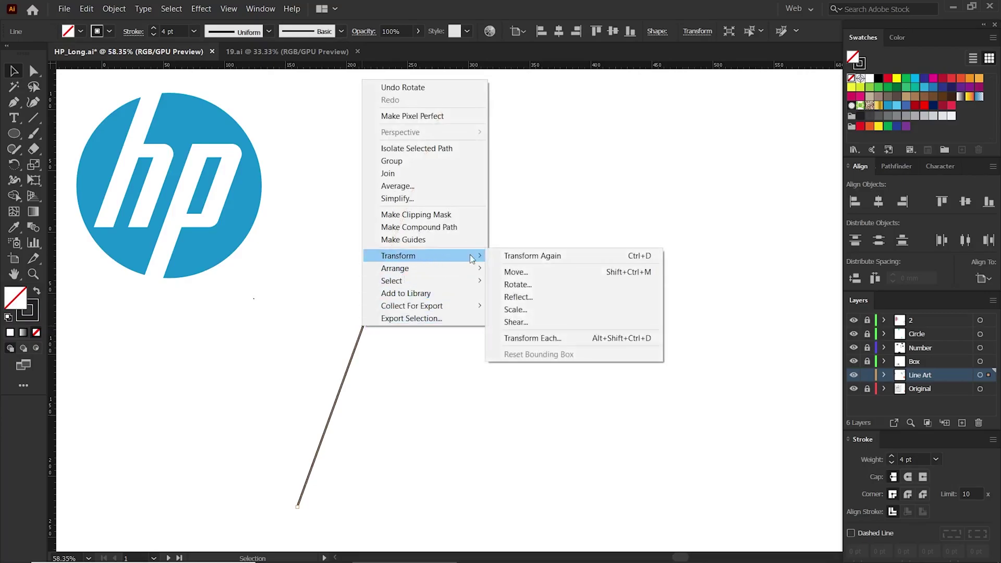
left_click(515, 276)
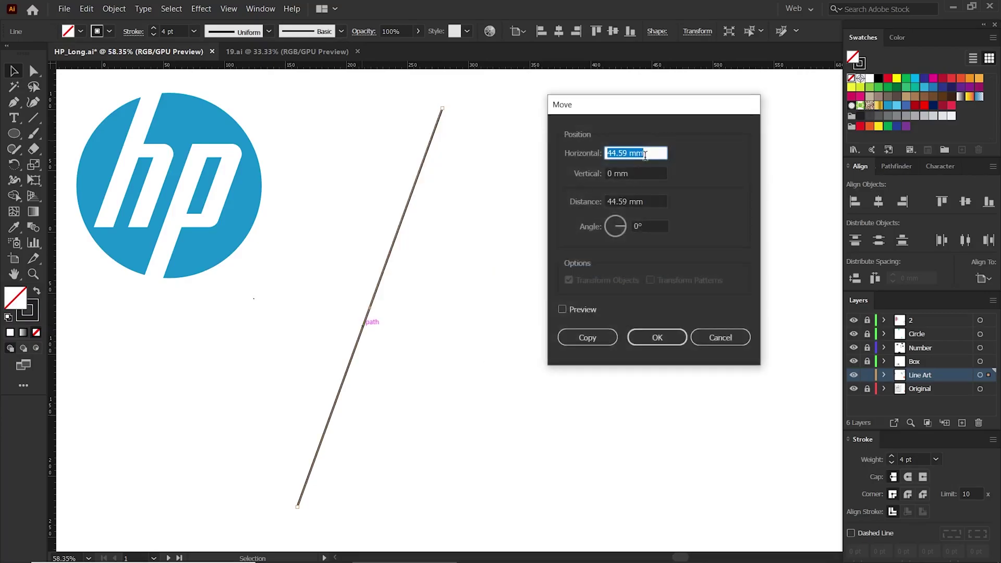
key("Tab")
left_click_drag(641, 152, 567, 148)
type("25")
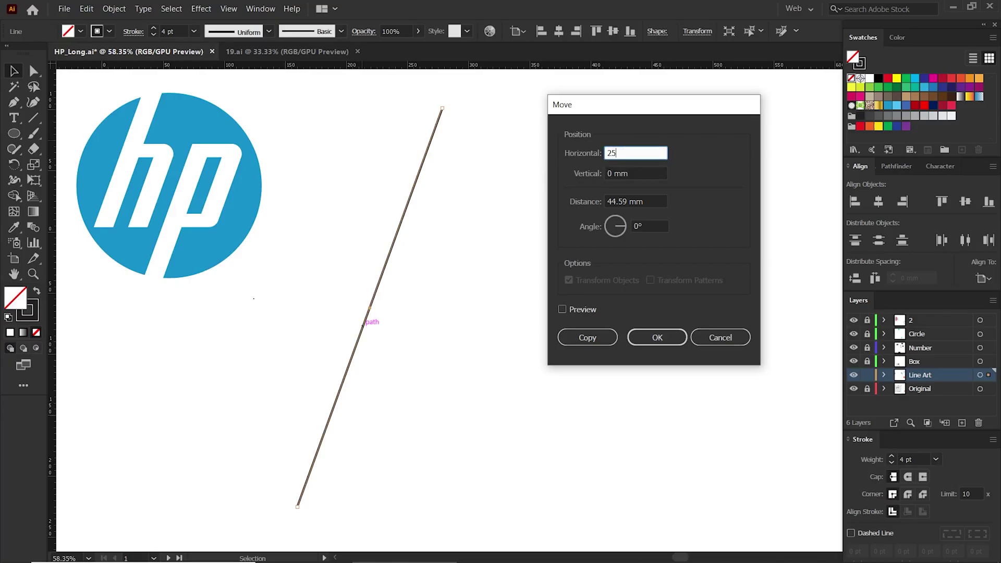
left_click(600, 342)
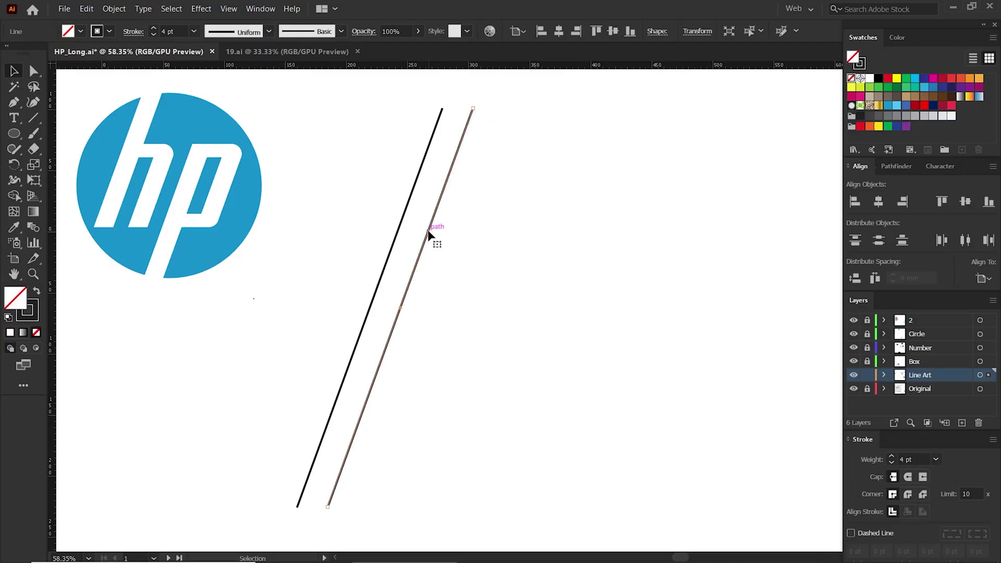
right_click(429, 231)
- Place a third parallel copy 20 mm to the right of the second line
mouse_move(476, 411)
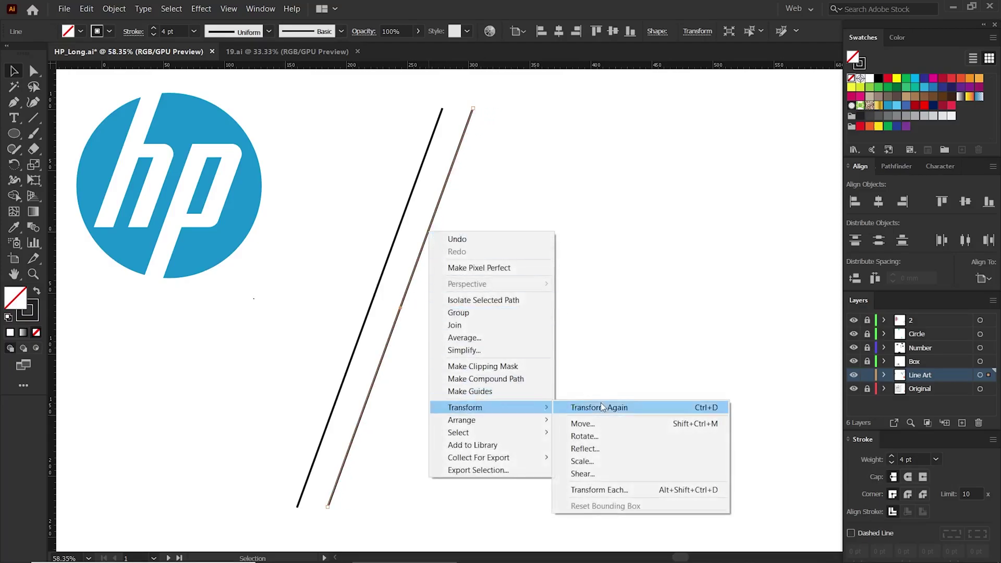
left_click(605, 421)
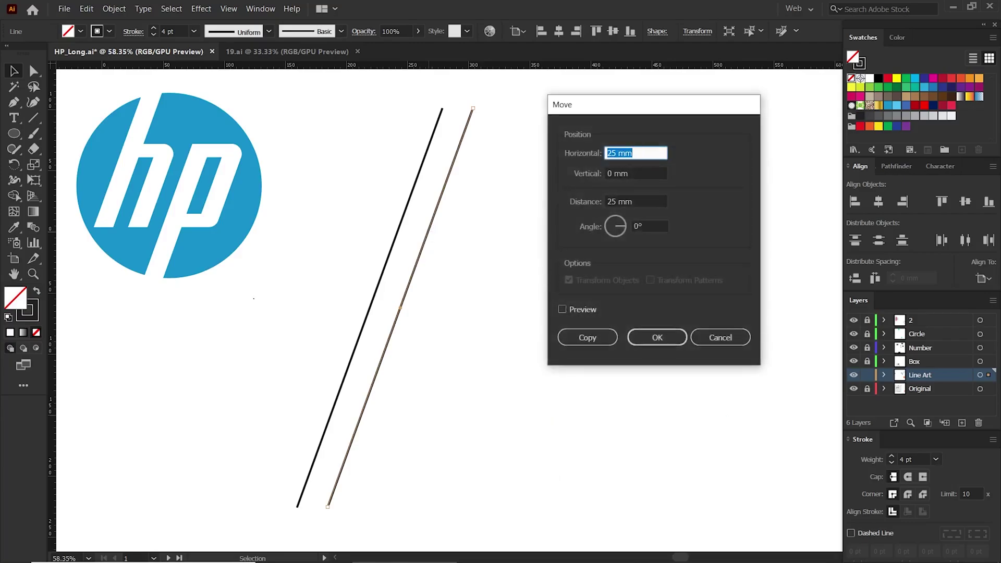
type("20")
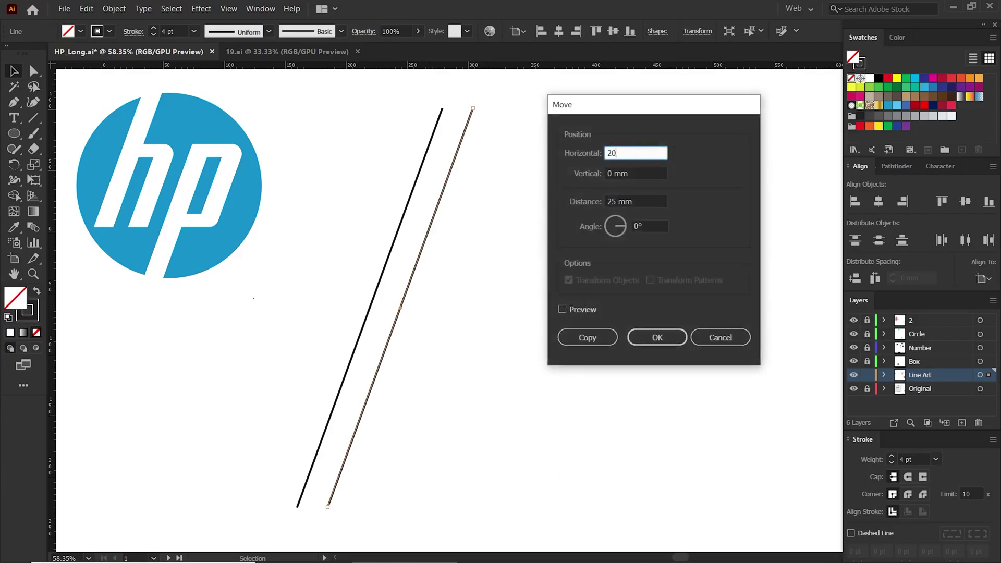
left_click(589, 337)
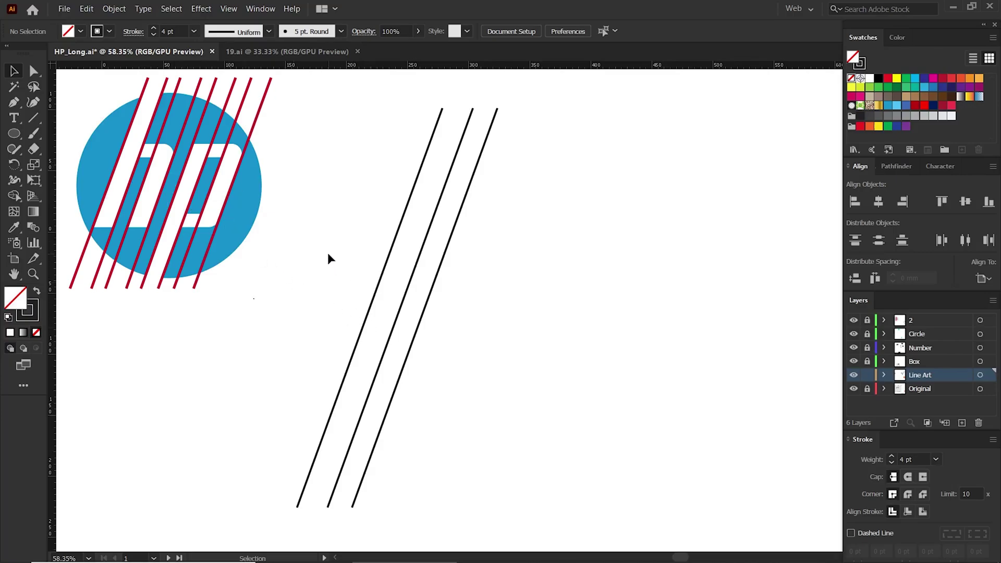
left_click(361, 330)
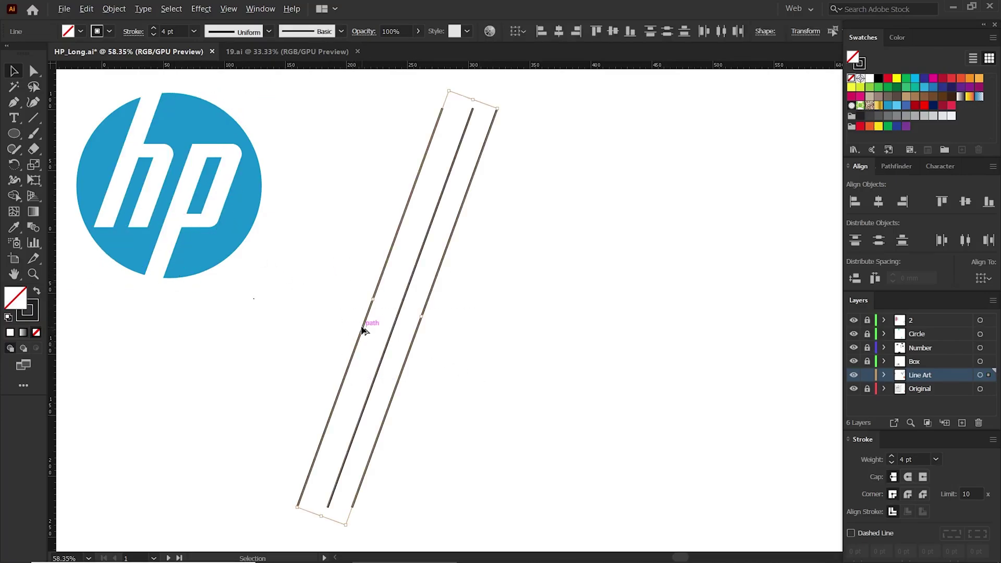
- Shift+Alt copy the lines rightward and repeat with Ctrl+D for nine parallel diagonals
left_click_drag(362, 331, 418, 340)
key("a")
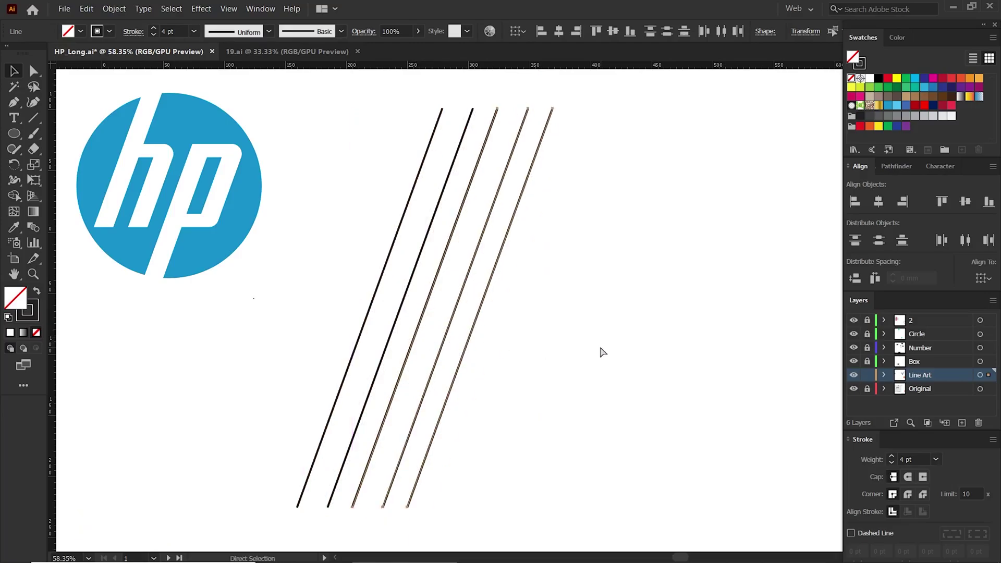
key("ctrl+d")
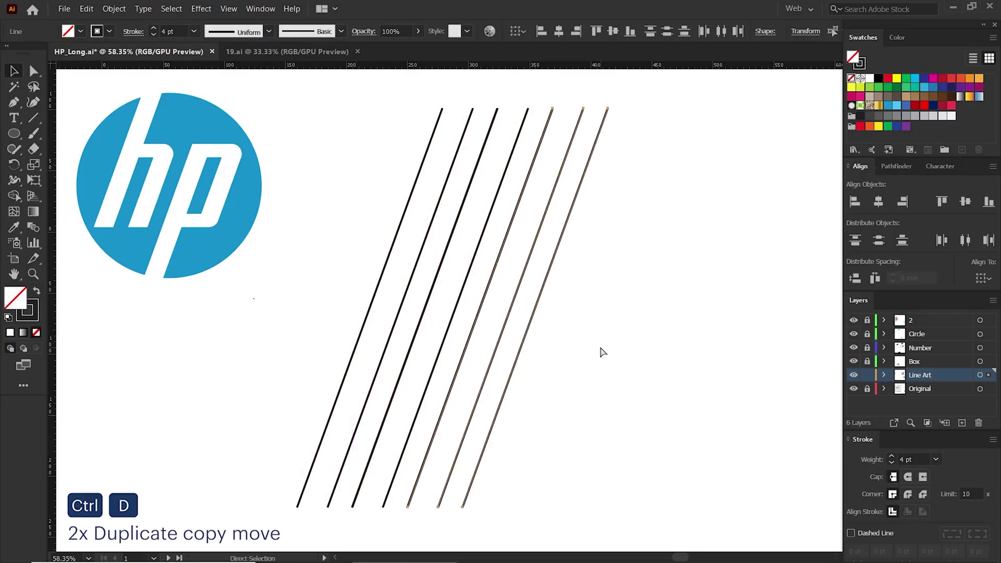
key("ctrl+d")
key("v")
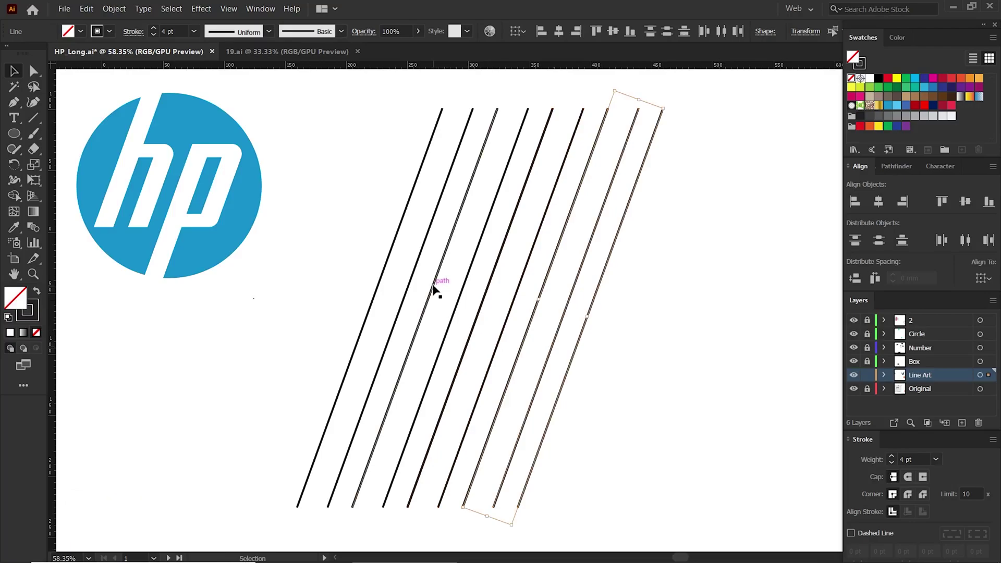
left_click(415, 342)
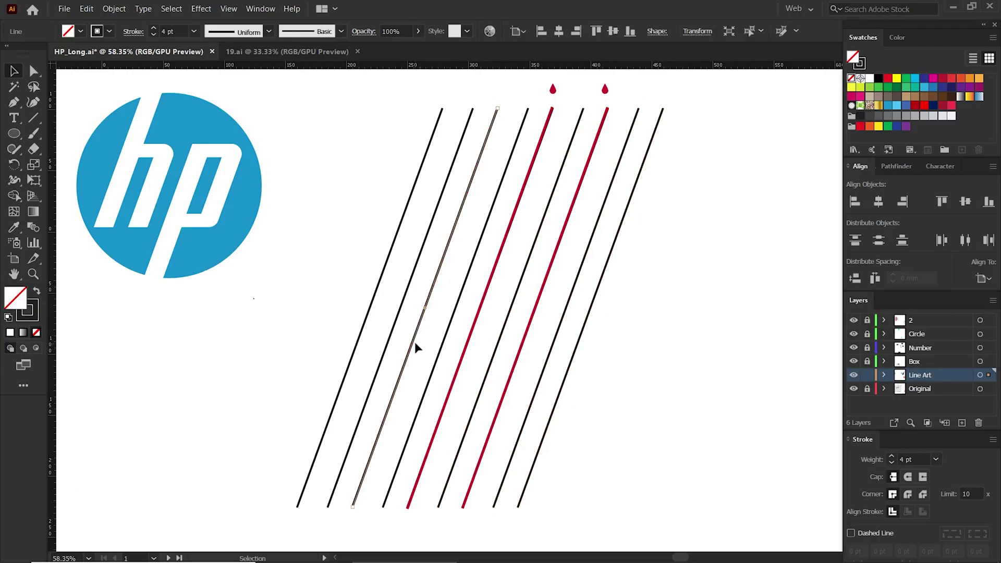
left_click(479, 320)
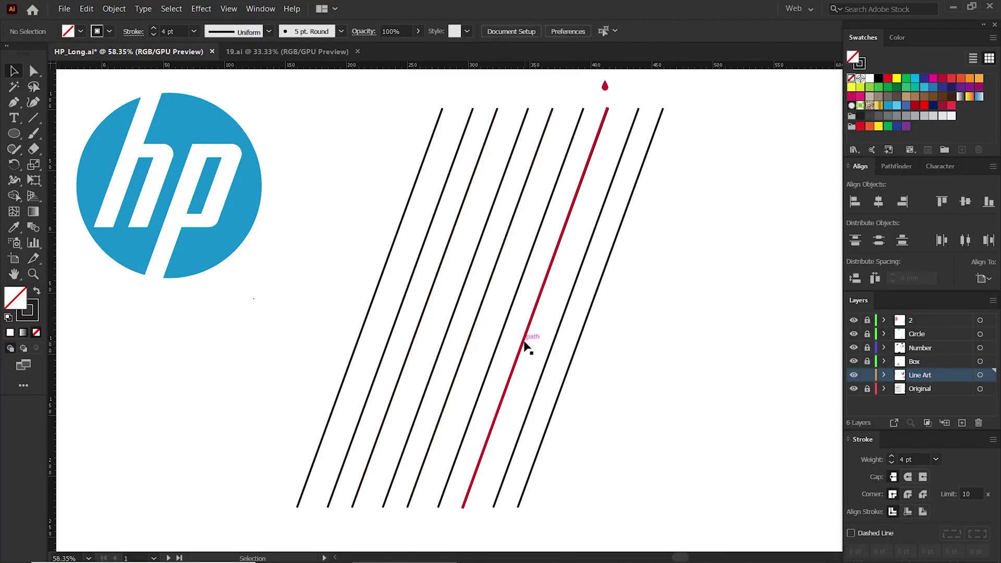
left_click(526, 344)
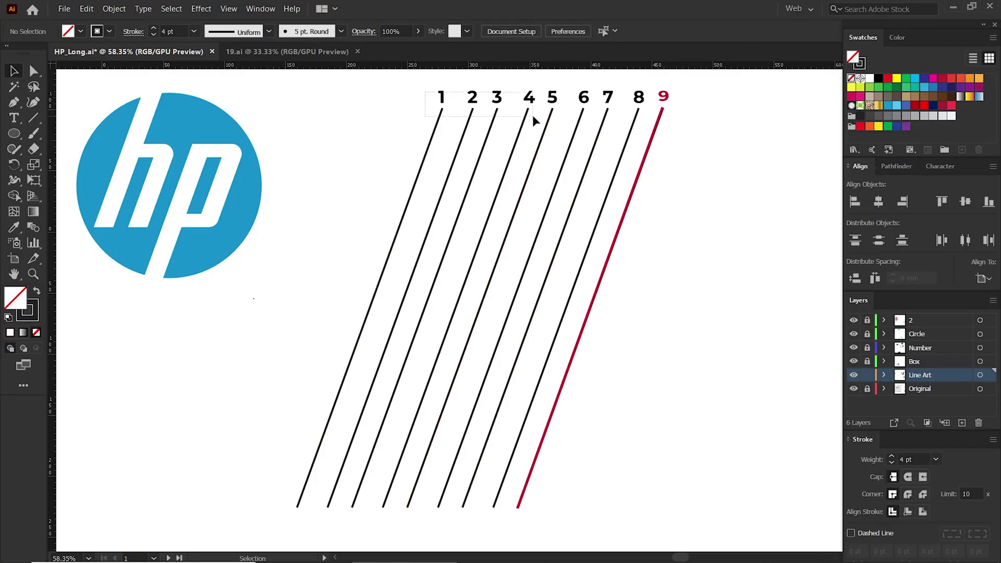
left_click(532, 115)
left_click_drag(542, 106, 615, 119)
- Nudge the eight diagonal lines slightly right and group them with Ctrl+G
left_click(665, 162)
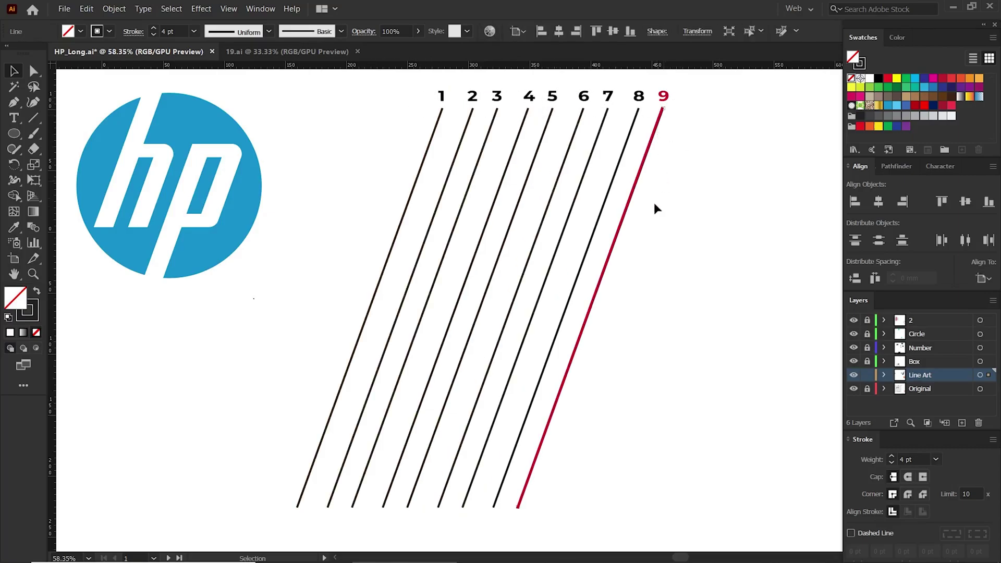
left_click_drag(318, 219, 609, 365)
left_click_drag(558, 328, 588, 328)
left_click(476, 274)
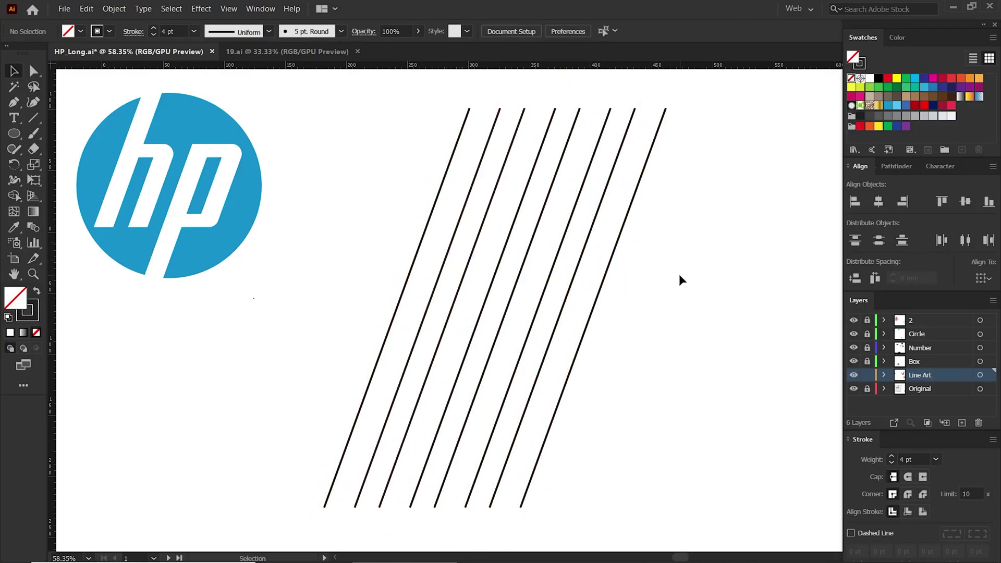
left_click_drag(656, 257, 363, 334)
key("ctrl+g")
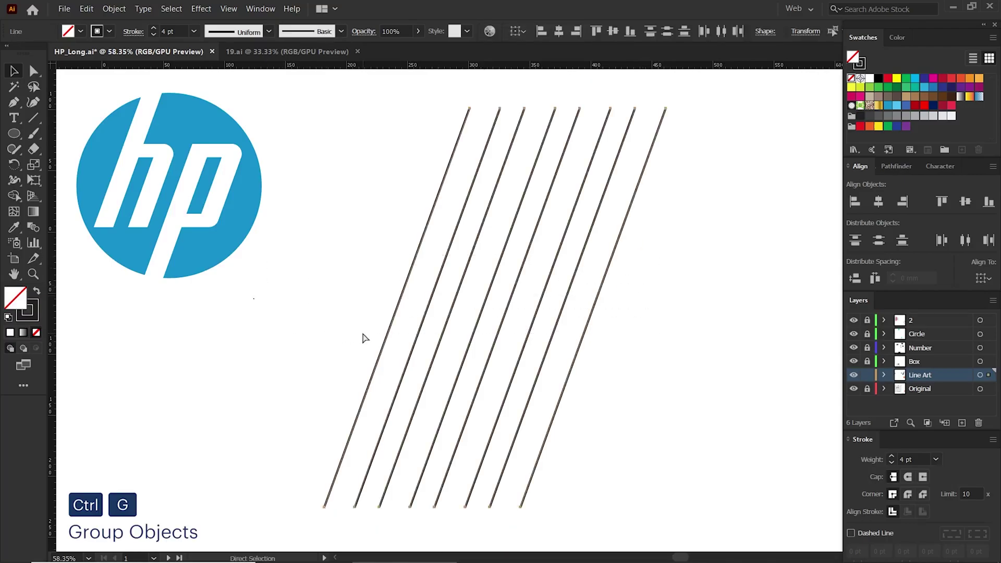
left_click(322, 339)
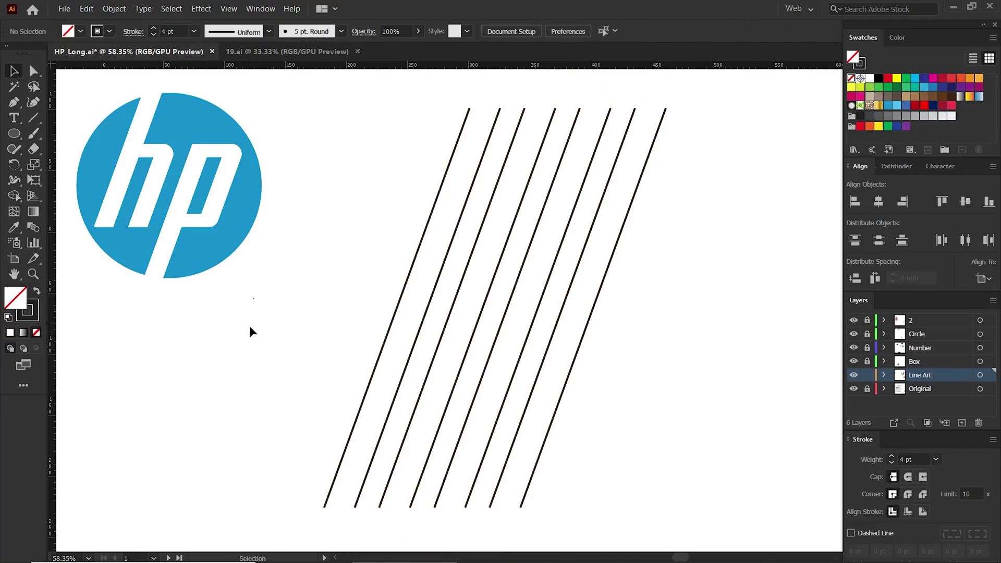
left_click(15, 134)
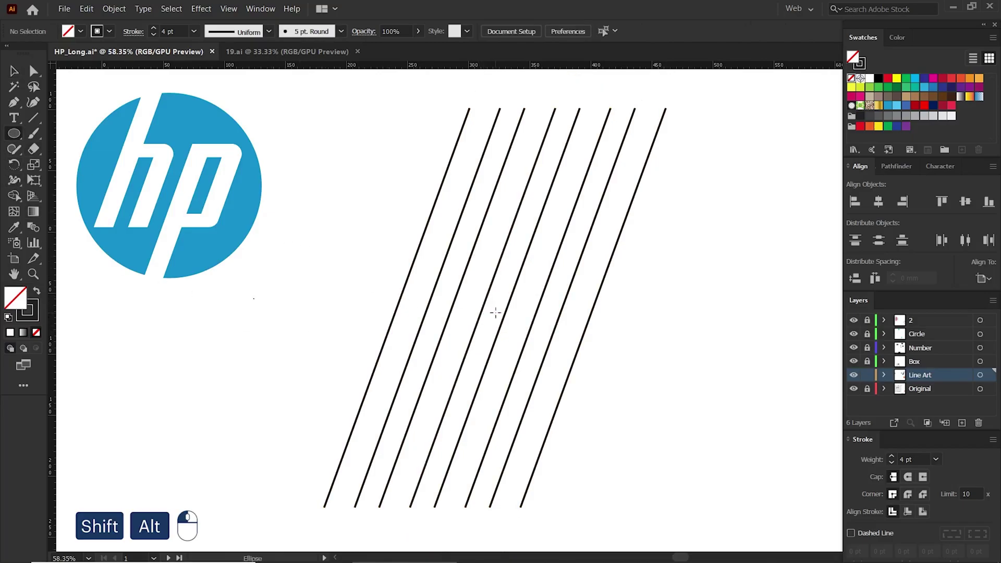
- Draw a circle from the lines' centre and set its width to 25*10 mm, proportions linked
left_click_drag(496, 303, 629, 436)
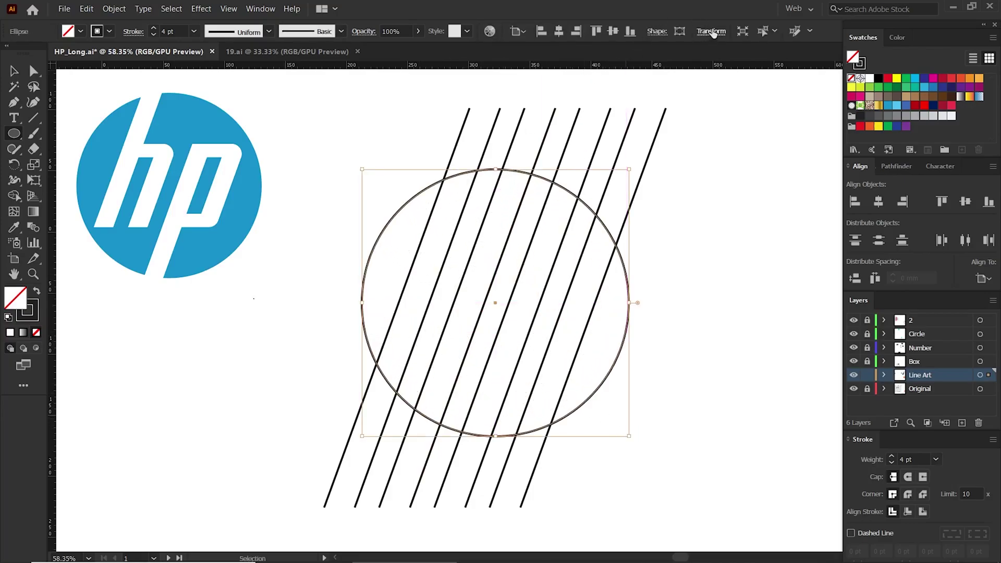
left_click(711, 32)
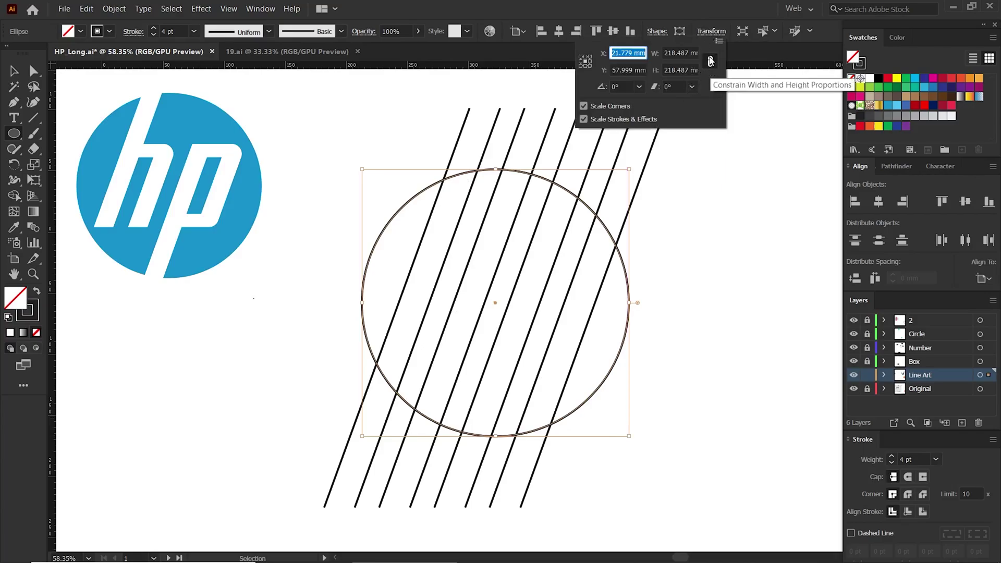
left_click(709, 63)
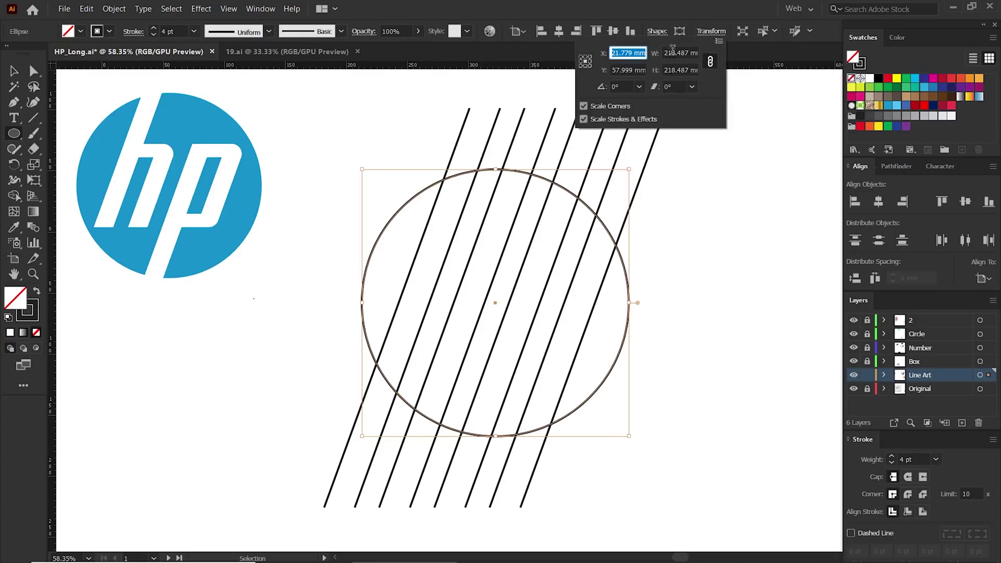
left_click(678, 53)
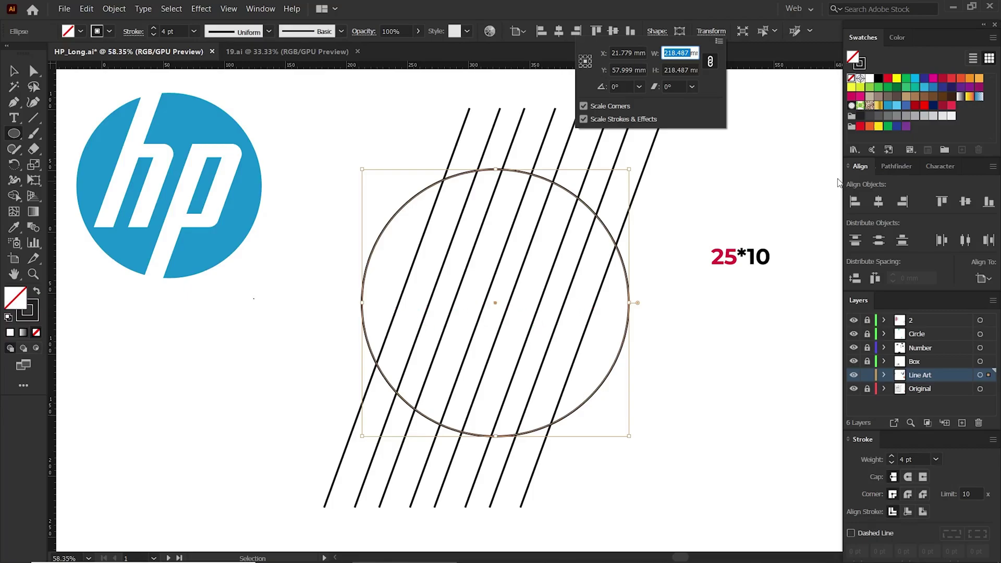
type("25*10mm")
key("Return")
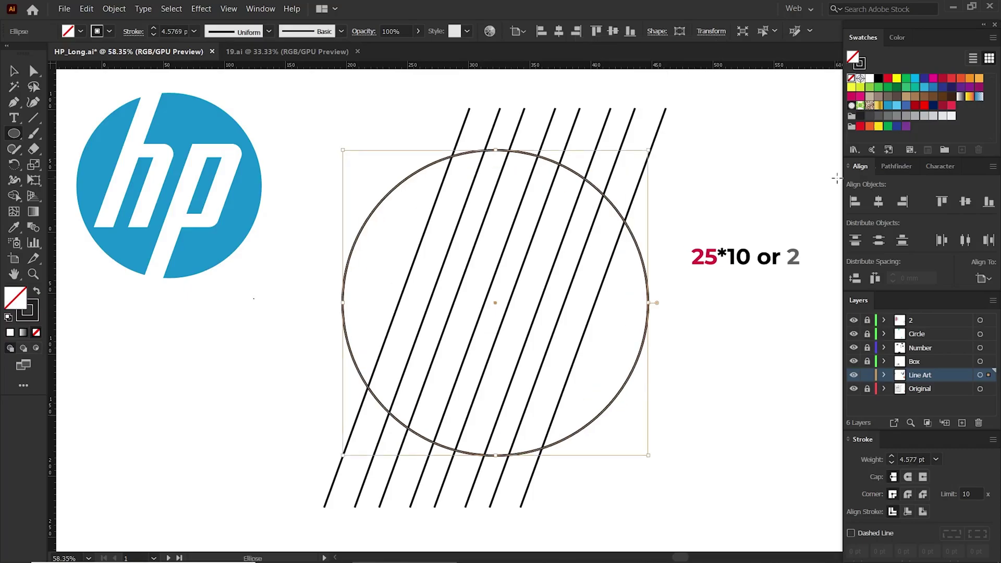
key("v")
key("ctrl+a")
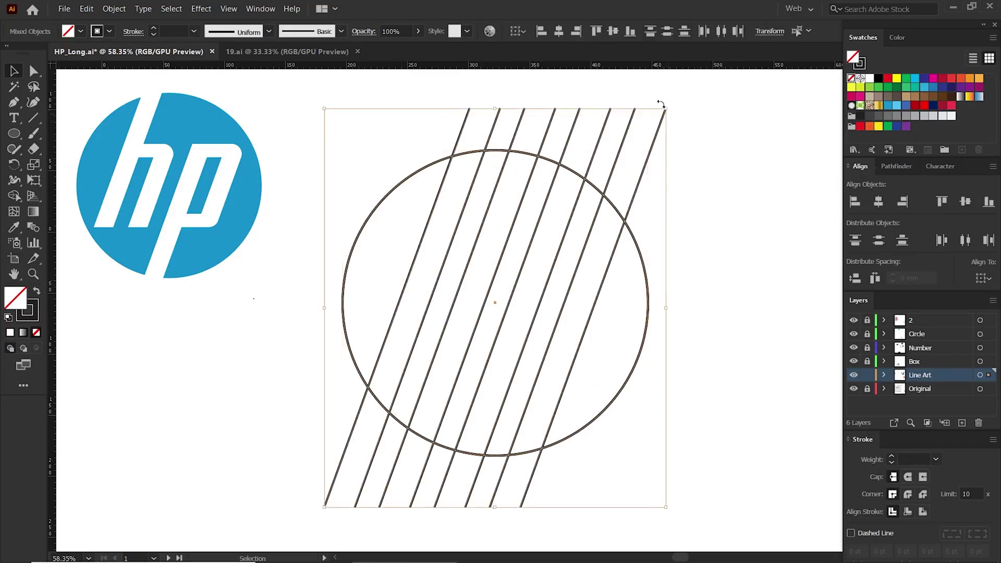
- Vertically centre circle and lines, add a top guide, and draw a tall thin rectangle
left_click(558, 31)
left_click(613, 30)
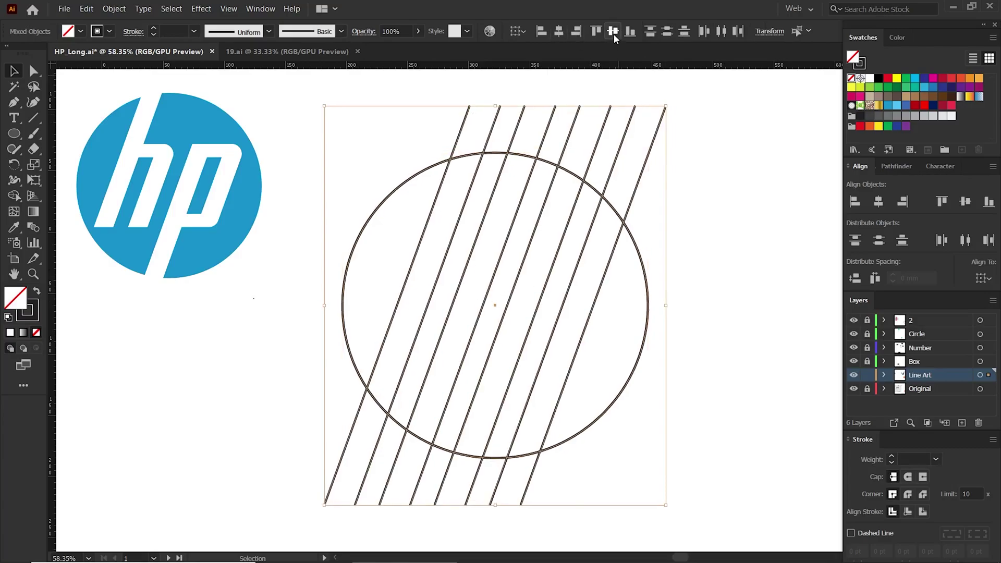
left_click(693, 245)
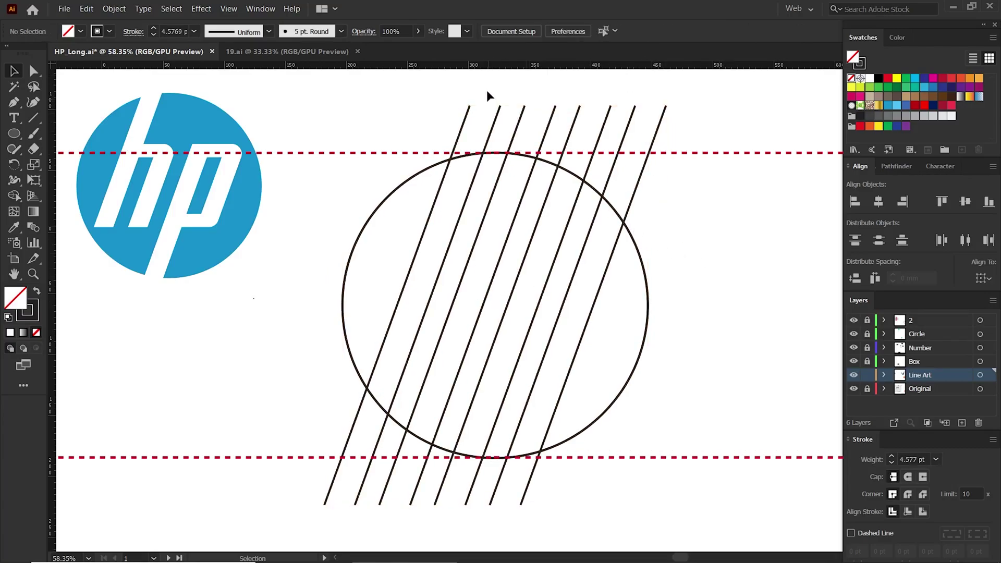
left_click_drag(490, 68, 487, 458)
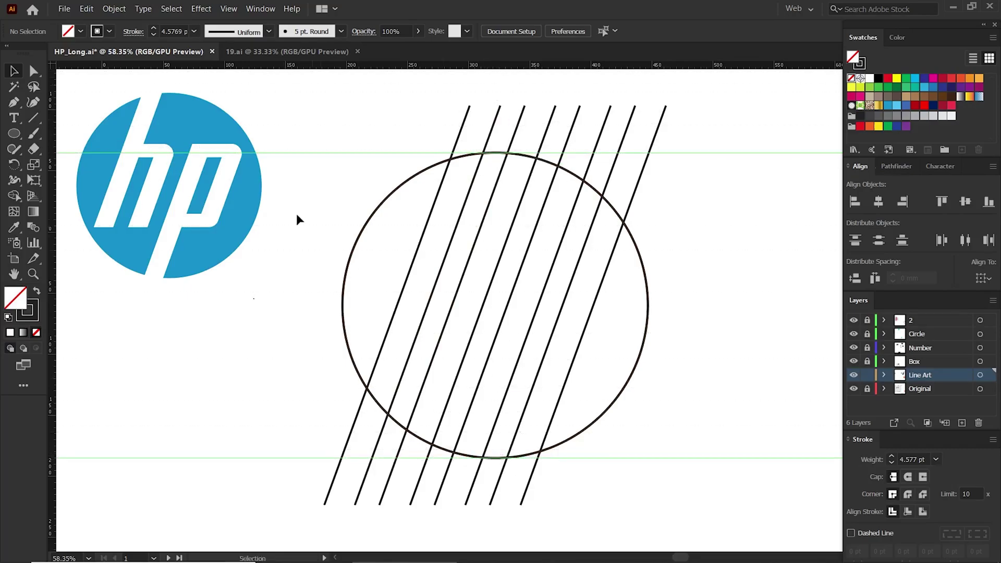
left_click_drag(15, 138, 57, 134)
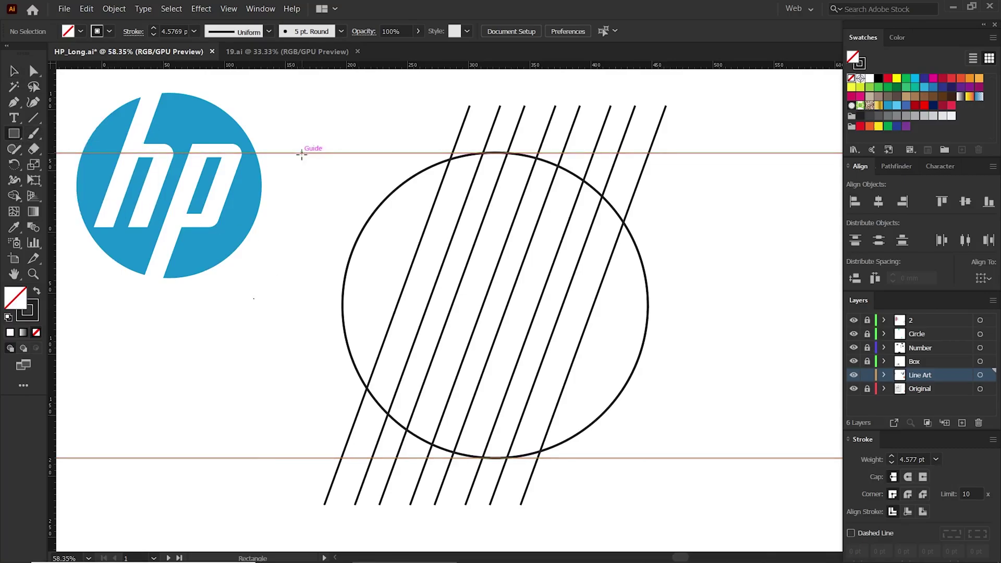
left_click_drag(302, 153, 315, 457)
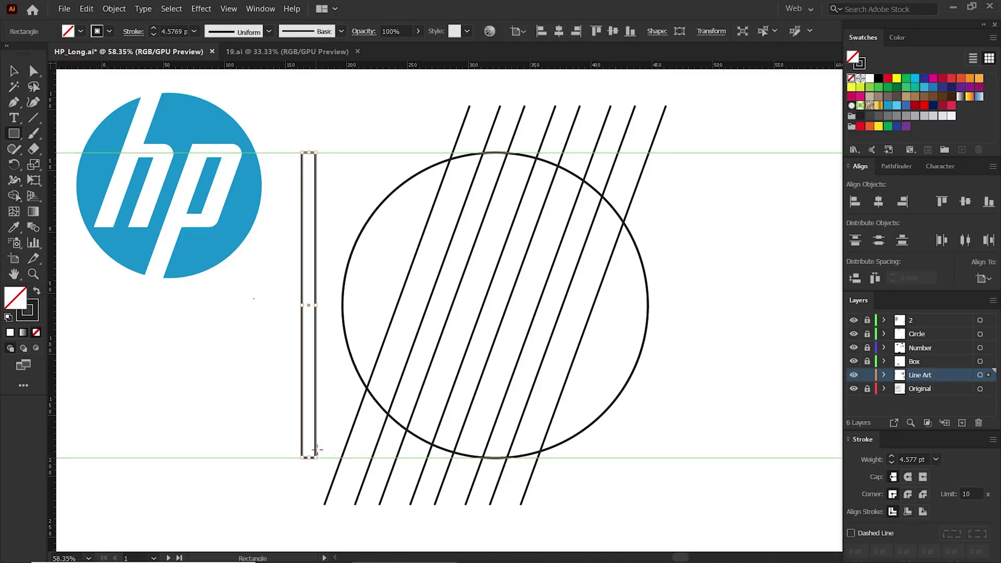
- Scale the rectangle non-uniformly to 27.5% vertically
double_click(33, 165)
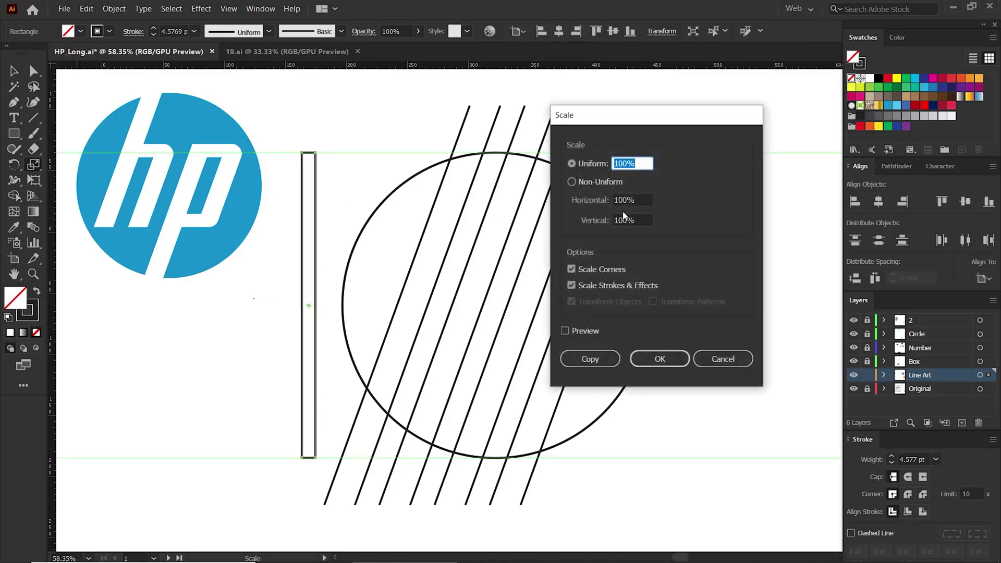
left_click(598, 182)
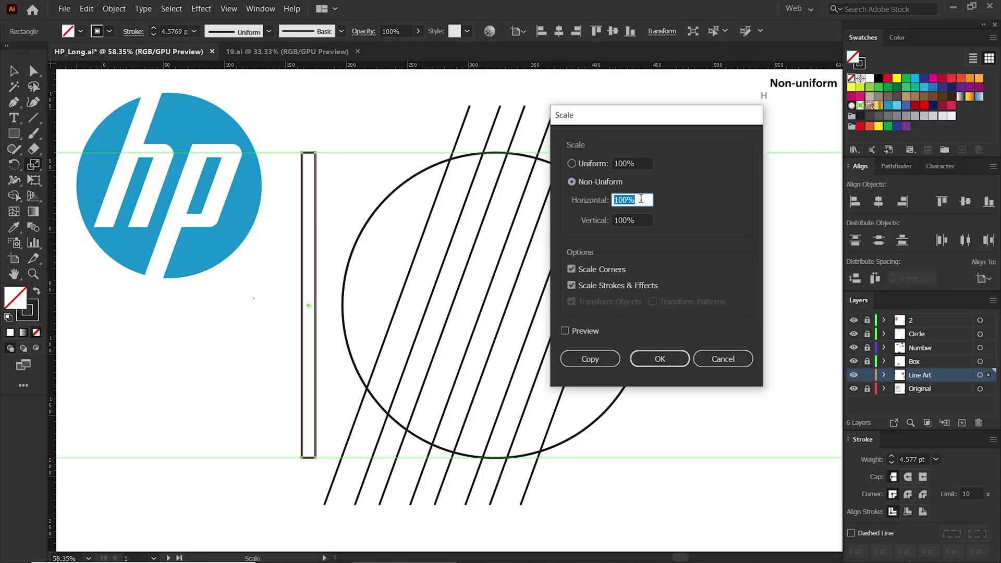
key("Tab")
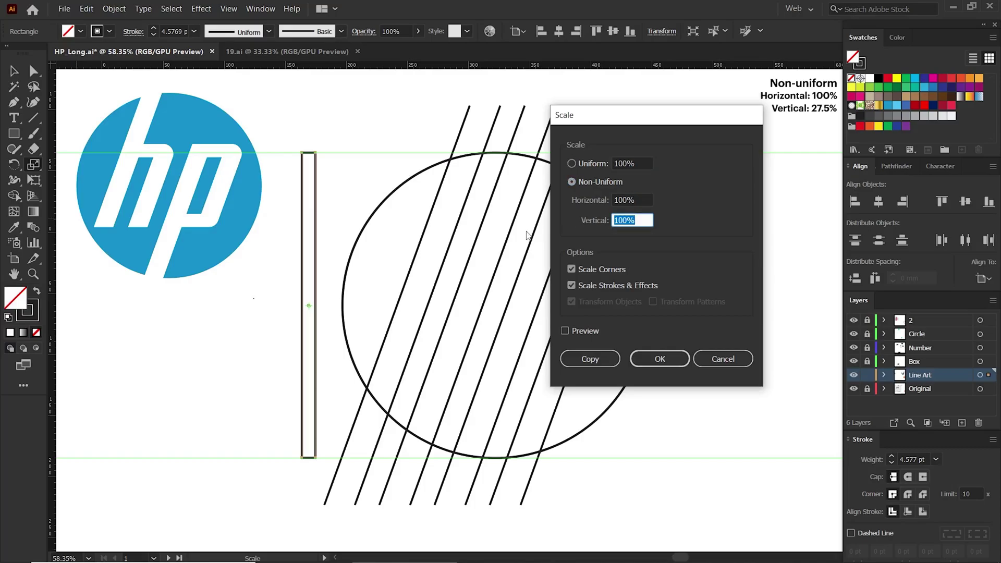
type("27.5")
left_click(659, 359)
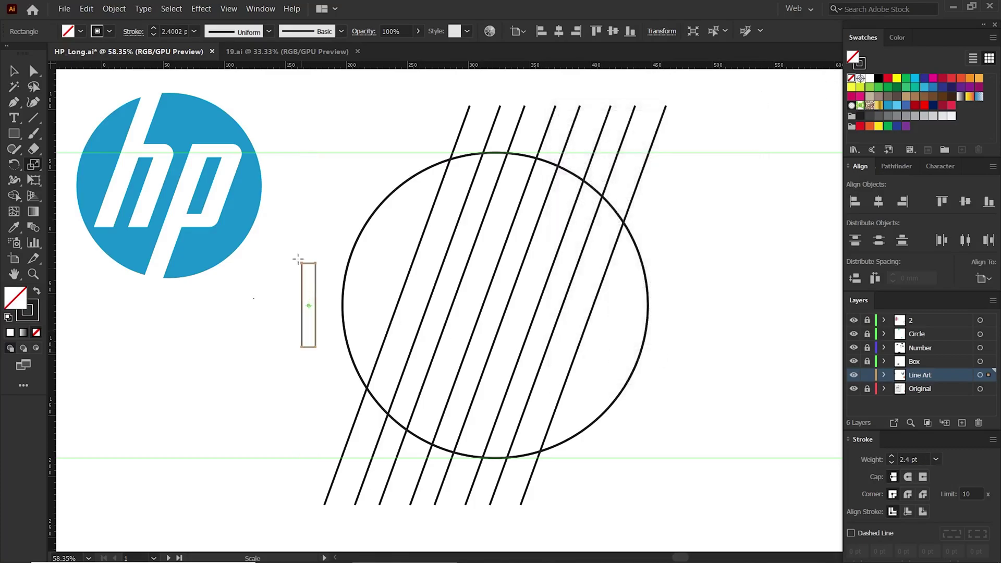
- Snap the short rectangle to the top guide and leave a copy at the bottom guide
key("v")
left_click(312, 295)
left_click_drag(315, 299, 312, 389)
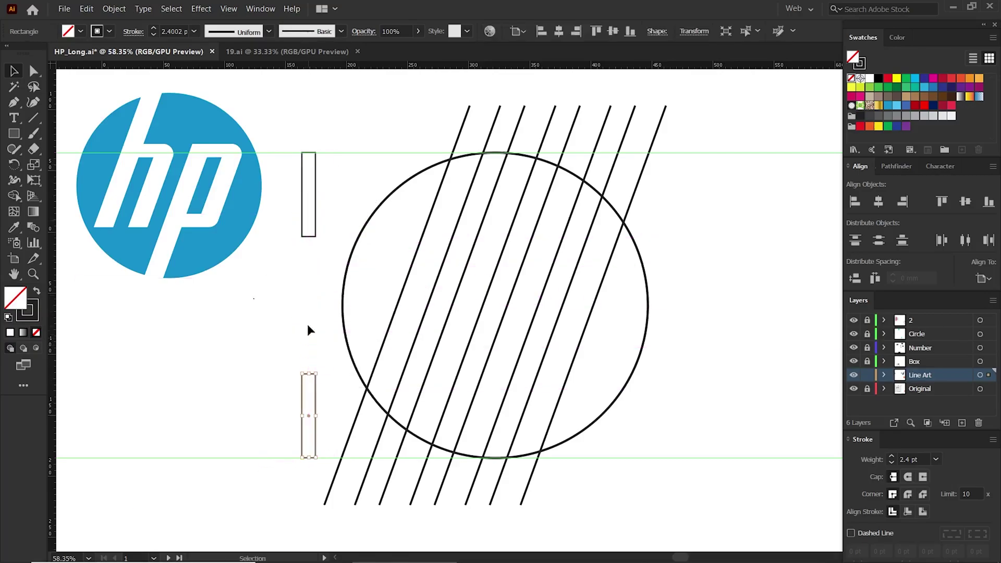
left_click(285, 285)
- Add guides along the rectangles' inner edges, then delete both rectangles
left_click_drag(330, 68, 307, 237)
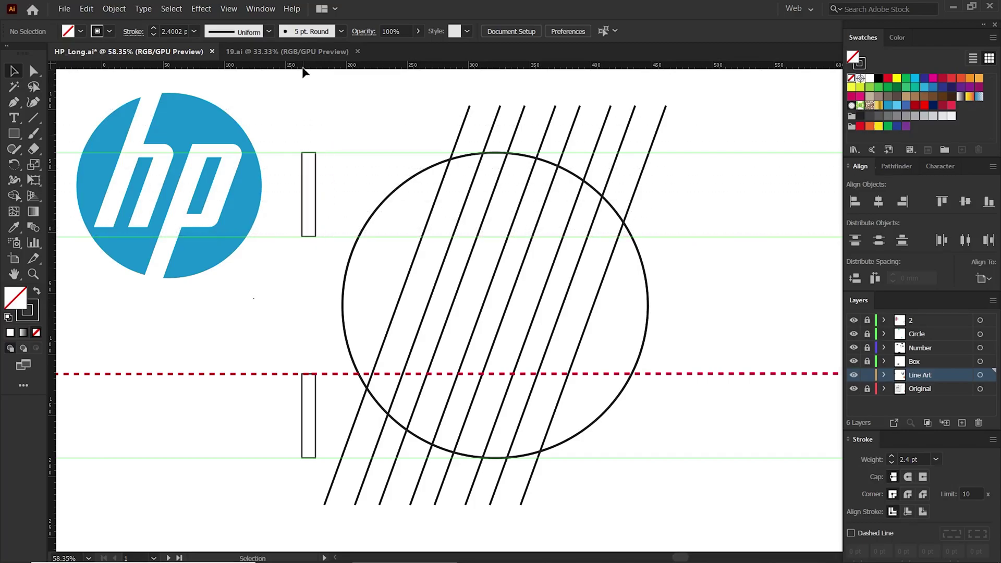
left_click_drag(302, 69, 309, 376)
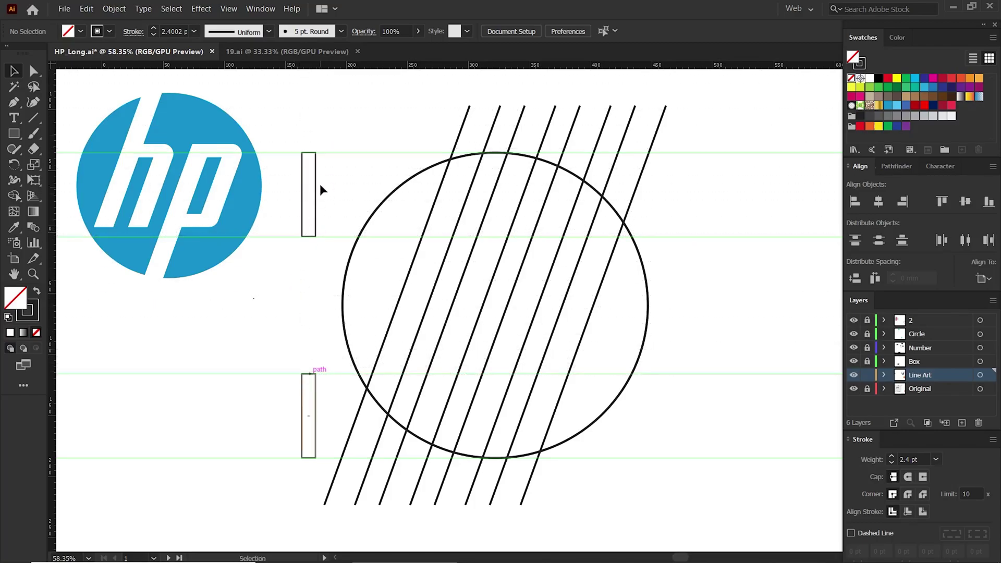
left_click_drag(320, 184, 304, 401)
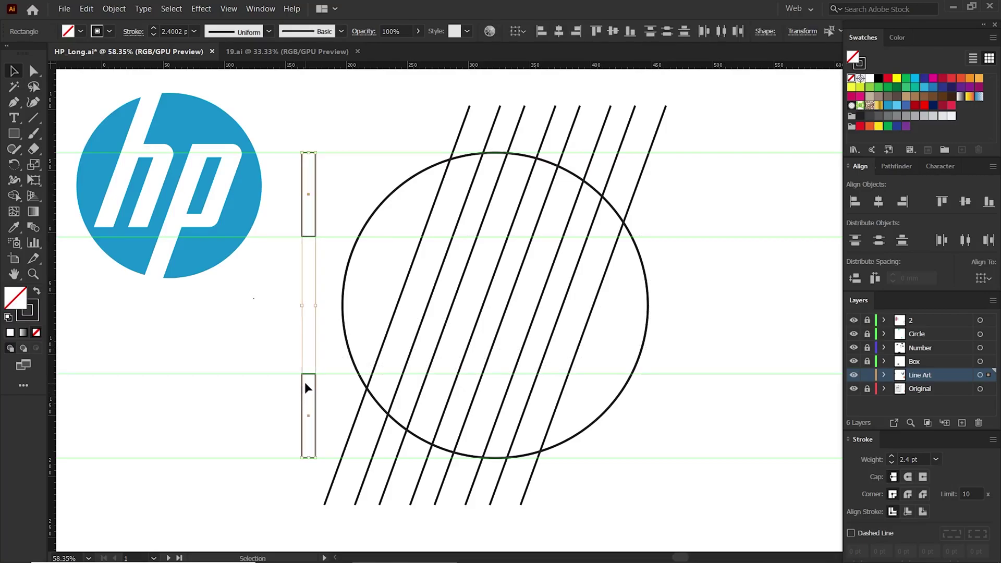
key("Delete")
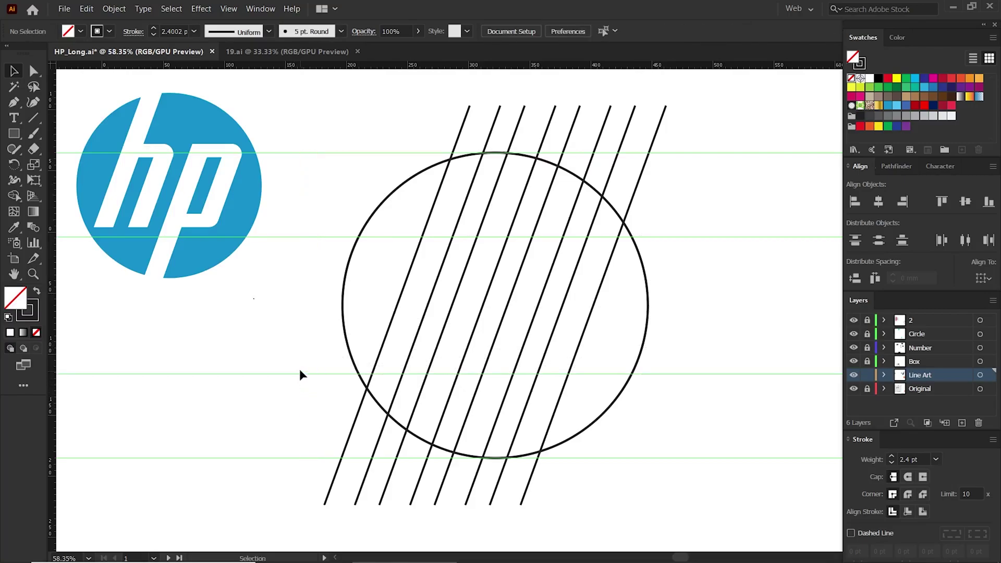
- Ungroup the slanted lines and select the second line from the left
left_click(469, 197)
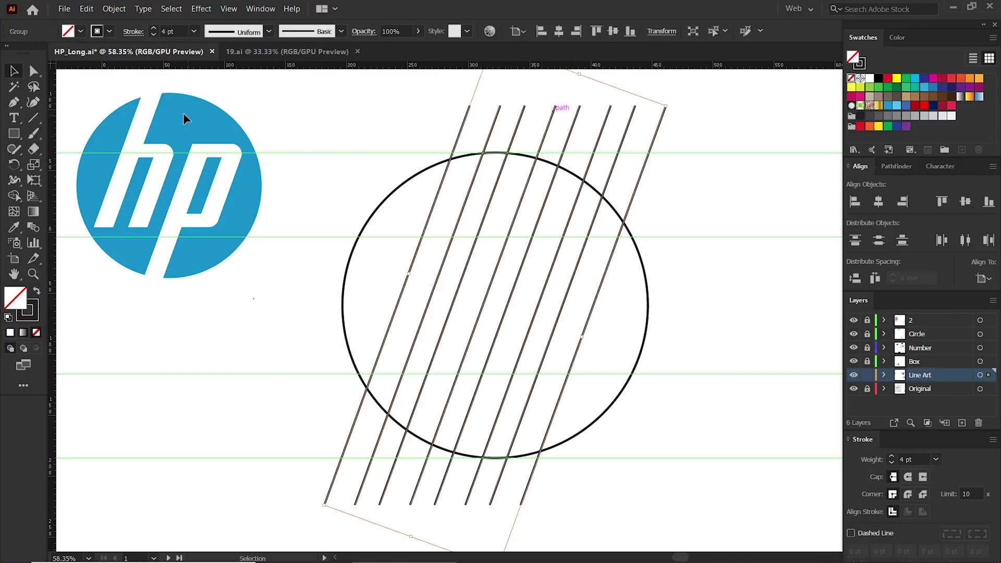
left_click(113, 9)
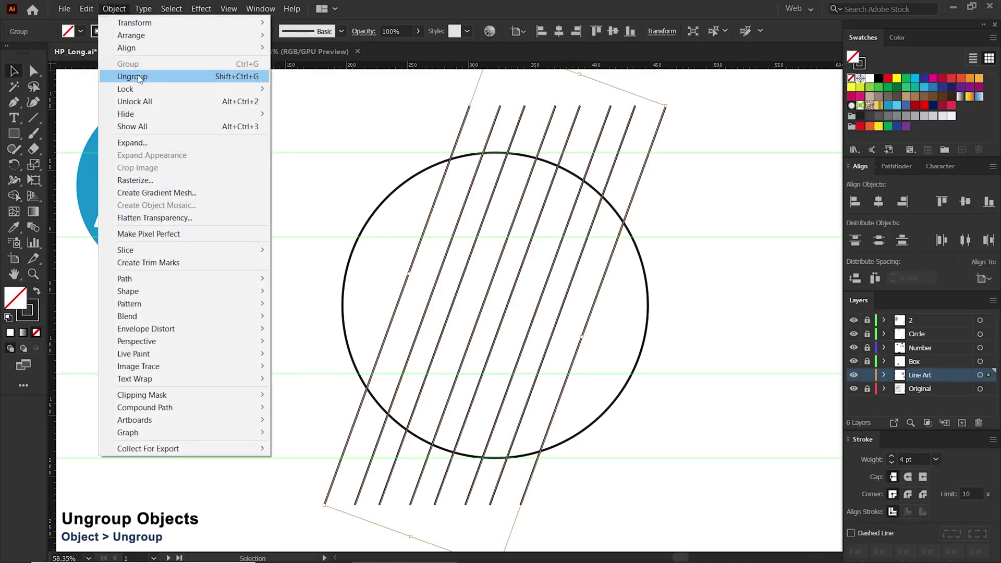
left_click(137, 77)
left_click(479, 110)
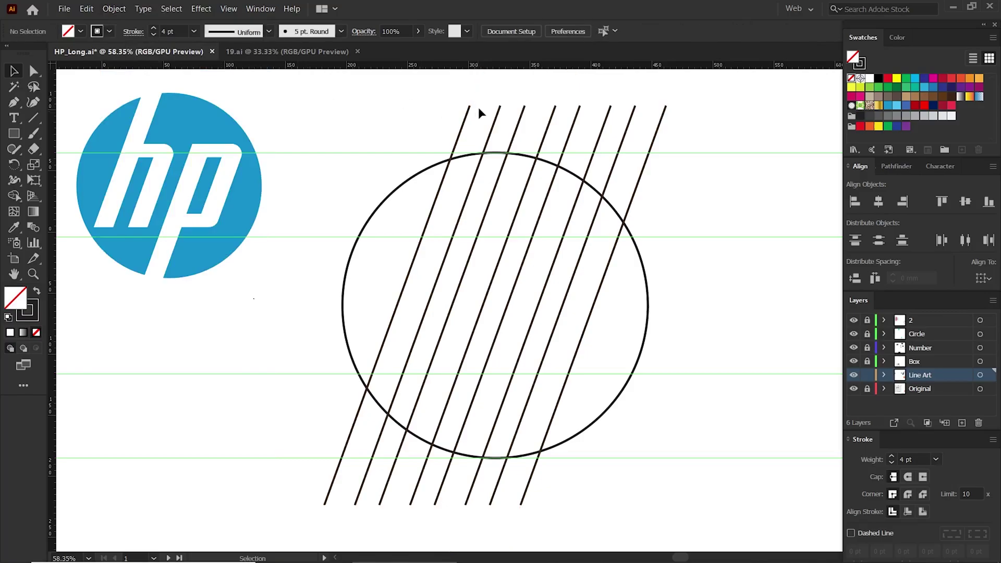
left_click(523, 112)
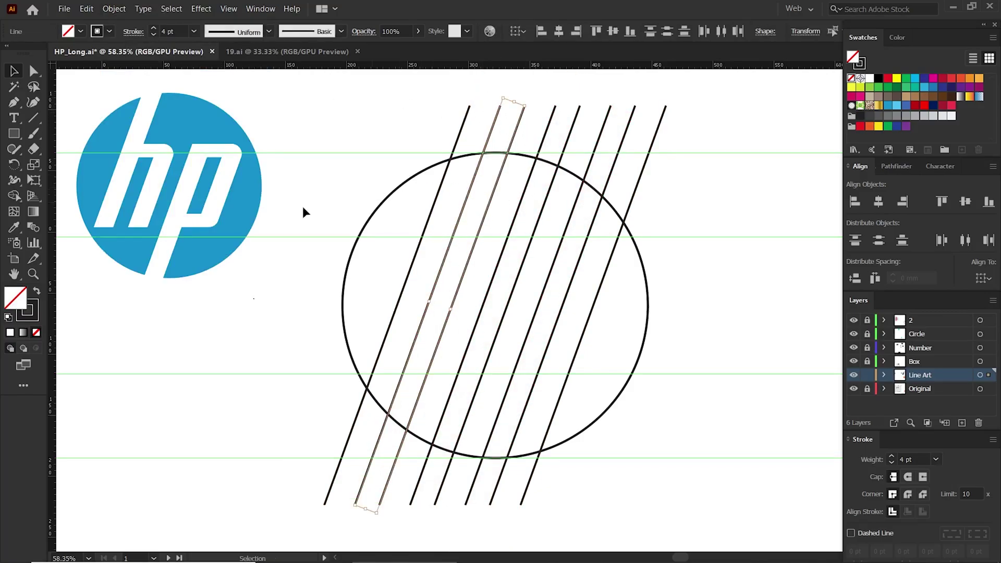
- Rotate a copy of the selected lines by -70° to make them horizontal
double_click(13, 166)
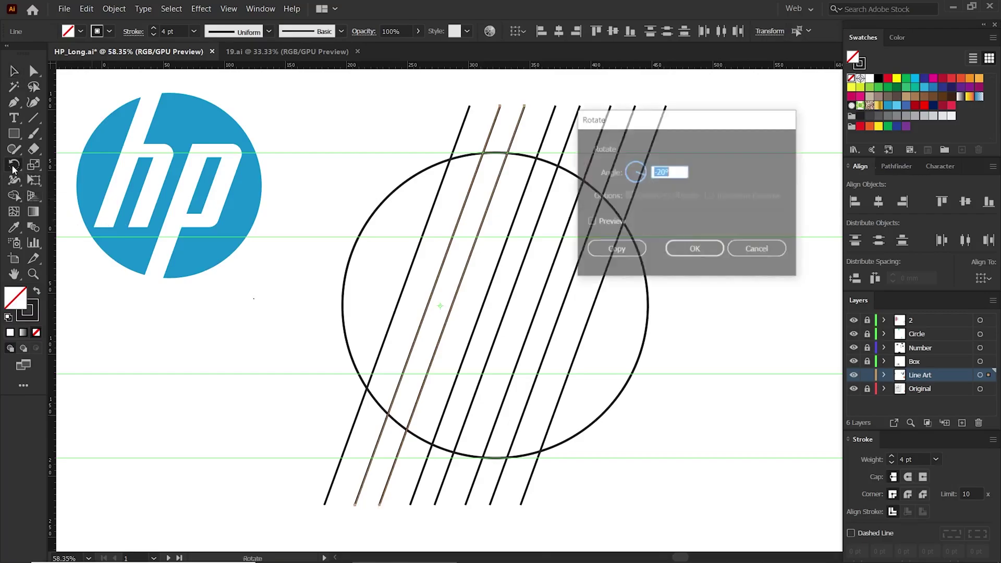
type("-")
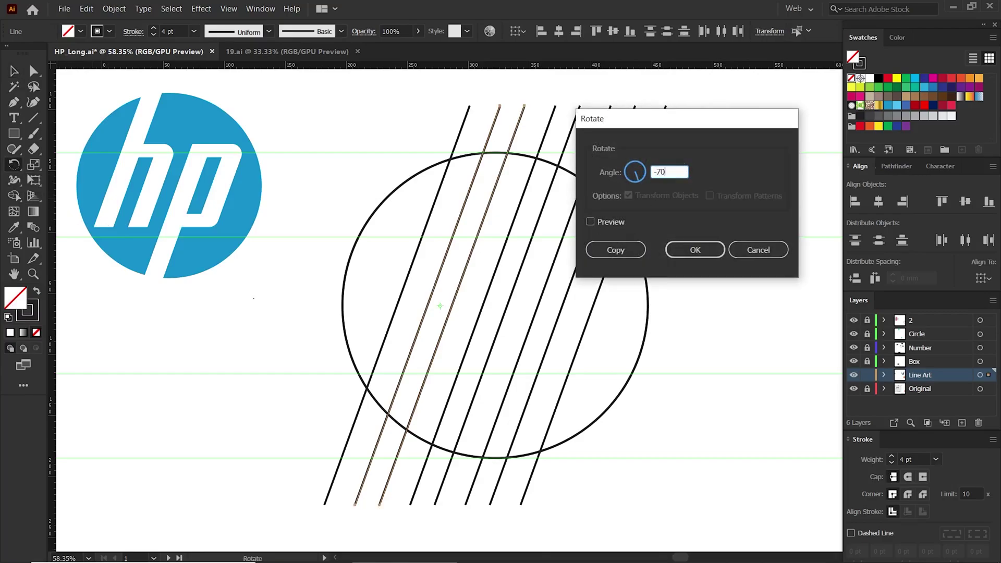
left_click(613, 253)
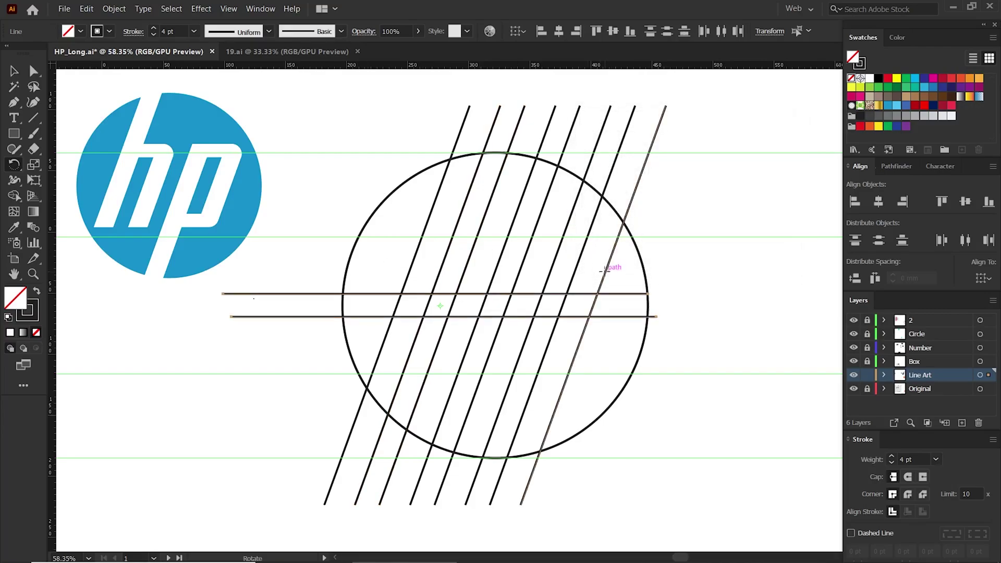
- Move the horizontal line pair up and drag a copy straight down to the lower guide
key("v")
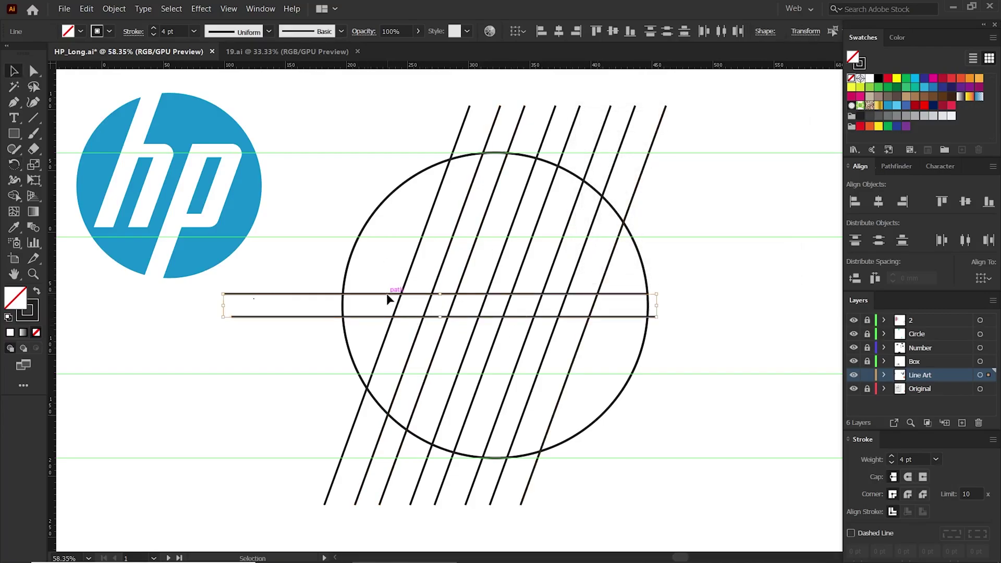
left_click_drag(387, 298, 426, 241)
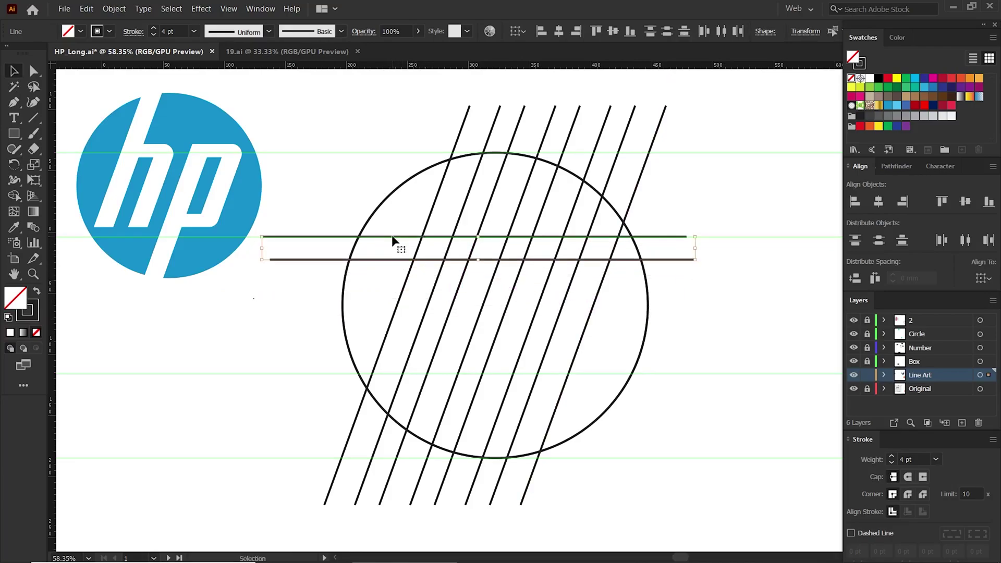
left_click_drag(396, 239, 399, 350)
left_click(700, 261)
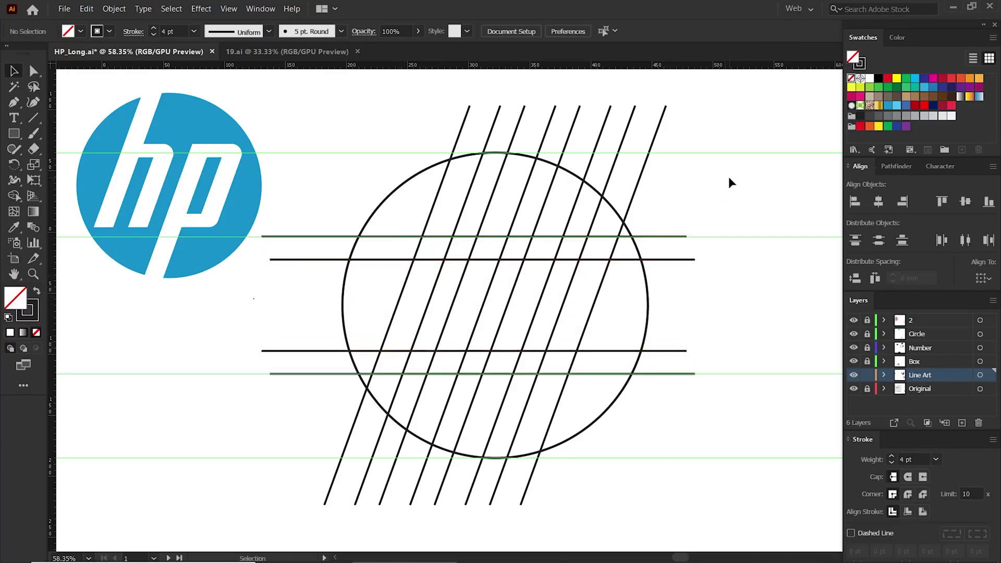
- Draw a circle with the Ellipse tool and Alt-drag an overlapping copy to the right
left_click_drag(700, 178, 330, 439)
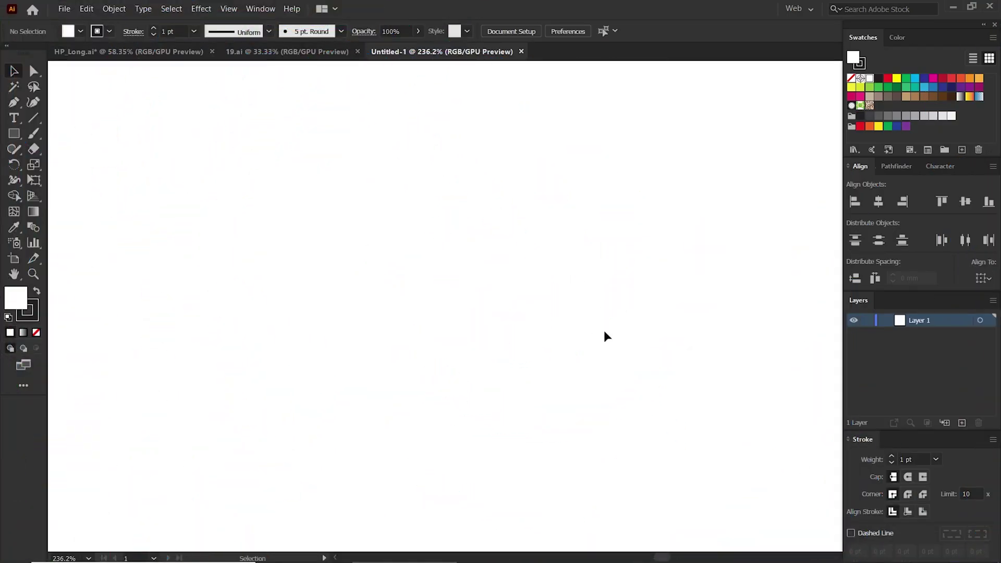
left_click(15, 133)
left_click(63, 164)
left_click_drag(321, 226, 529, 406)
key("v")
left_click_drag(420, 364, 493, 374)
- Practise Shape Builder merging and Alt-removing the overlapping circles, then undo back to one circle
left_click_drag(420, 190, 528, 287)
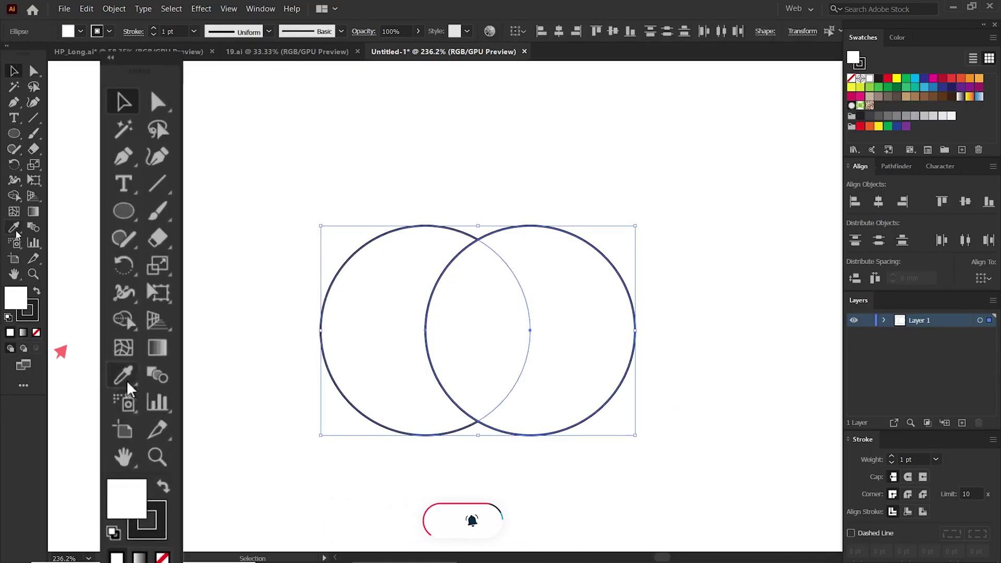
left_click(18, 195)
mouse_move(383, 326)
left_mouse_down()
mouse_move(369, 313)
mouse_move(585, 331)
mouse_move(388, 305)
left_mouse_up()
key("ctrl+z")
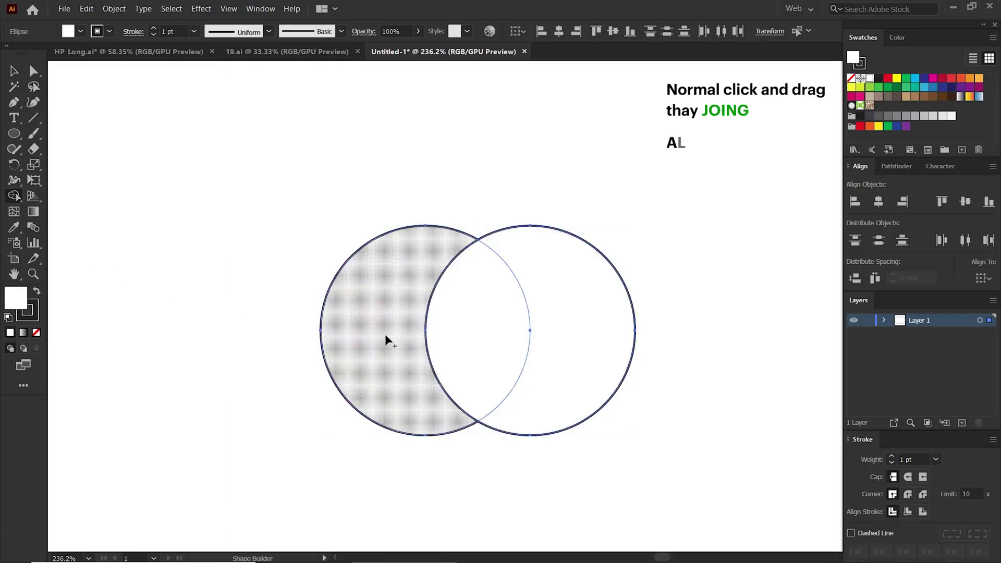
left_click_drag(488, 299, 581, 287)
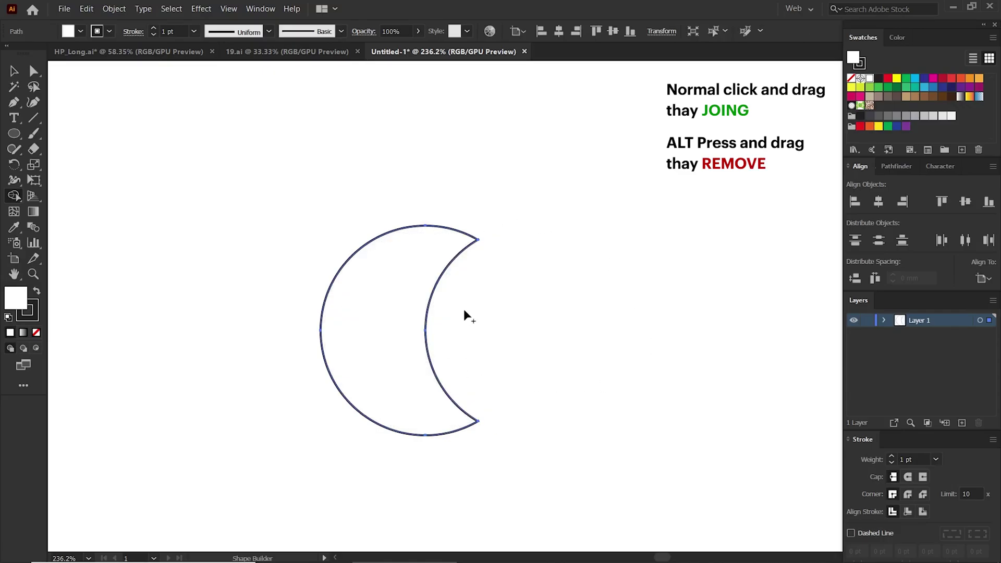
key("p")
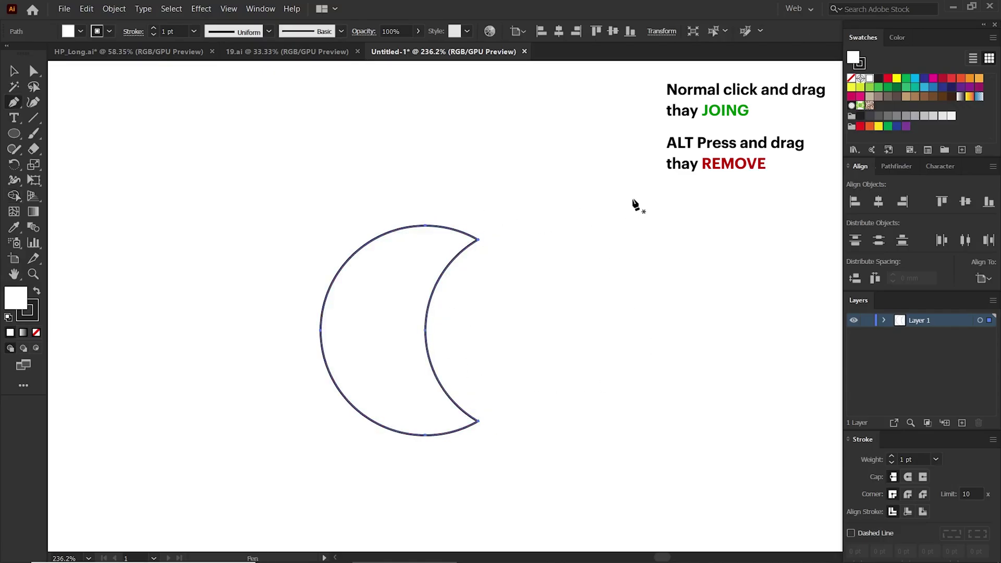
key("ctrl+z")
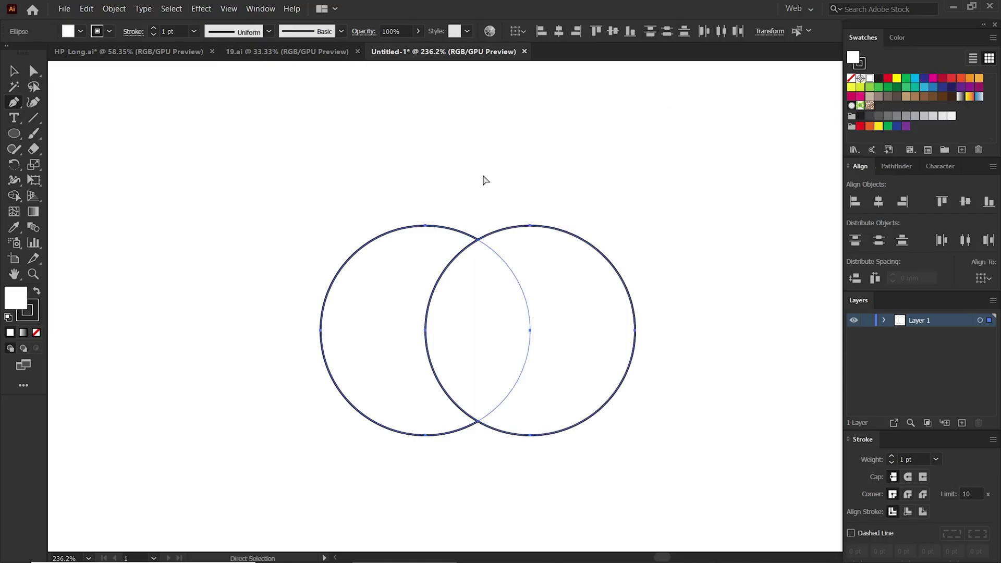
key("v")
key("ctrl+z")
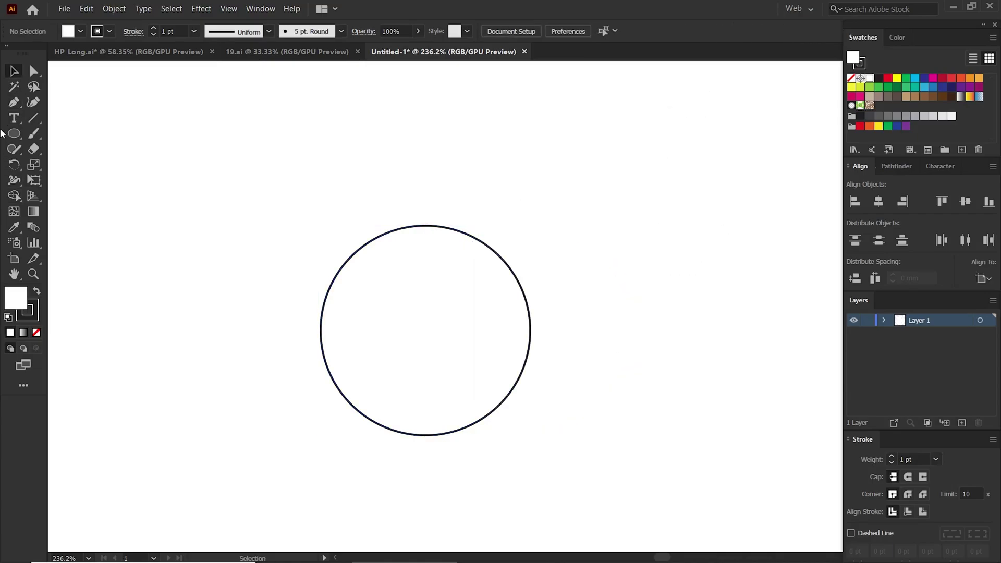
- Draw a closed swooping Pen path across the circle and set its fill to None
left_click(14, 103)
left_click(328, 369)
left_click_drag(467, 396, 519, 360)
left_click(508, 267)
left_click_drag(560, 459, 514, 476)
left_click_drag(383, 475, 333, 459)
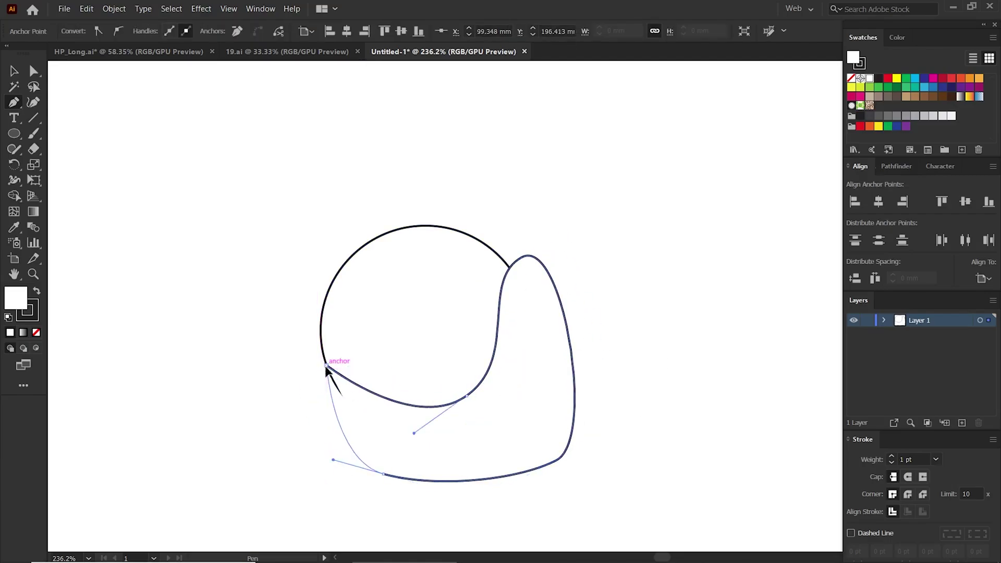
left_click(327, 366)
left_click(36, 332)
- Alt-delete the lower region outside the circle with Shape Builder, then clear the selection
key("v")
key("ctrl+a")
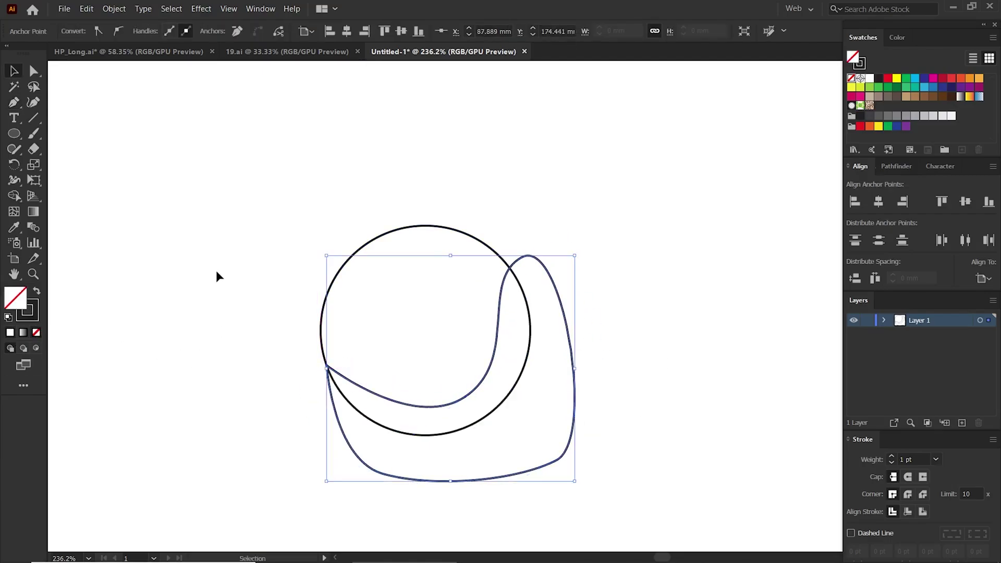
left_click_drag(225, 265, 415, 400)
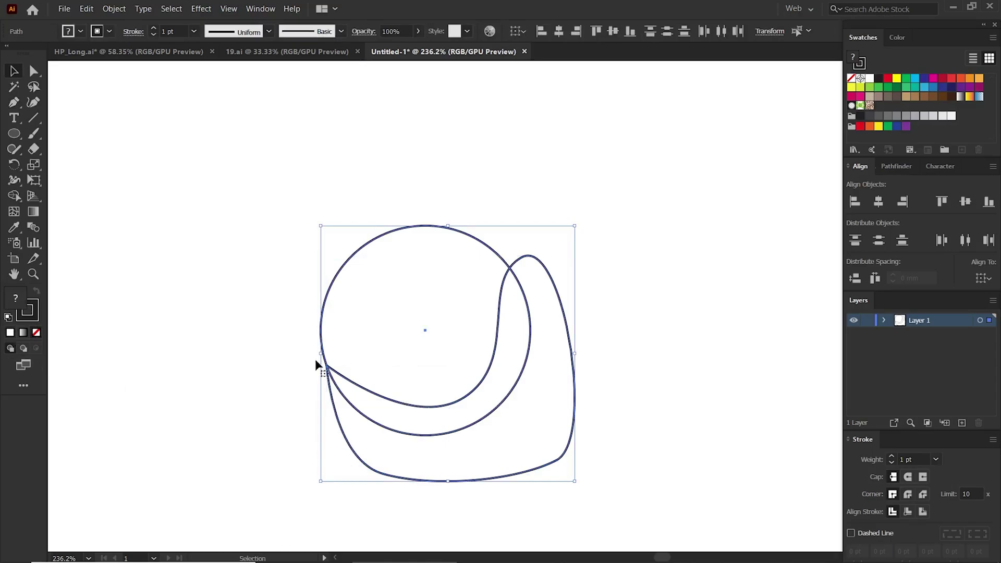
left_click(15, 196)
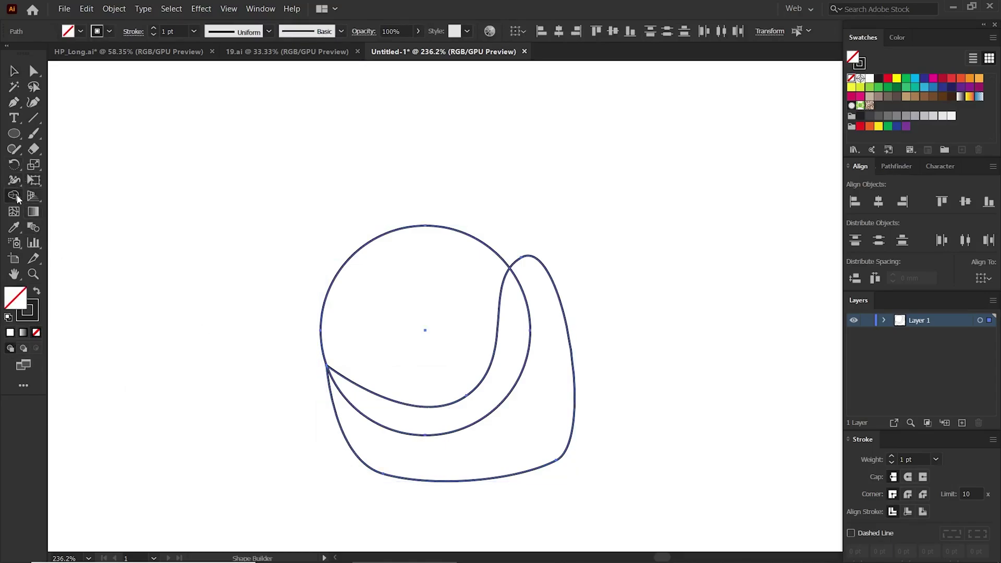
key("alt")
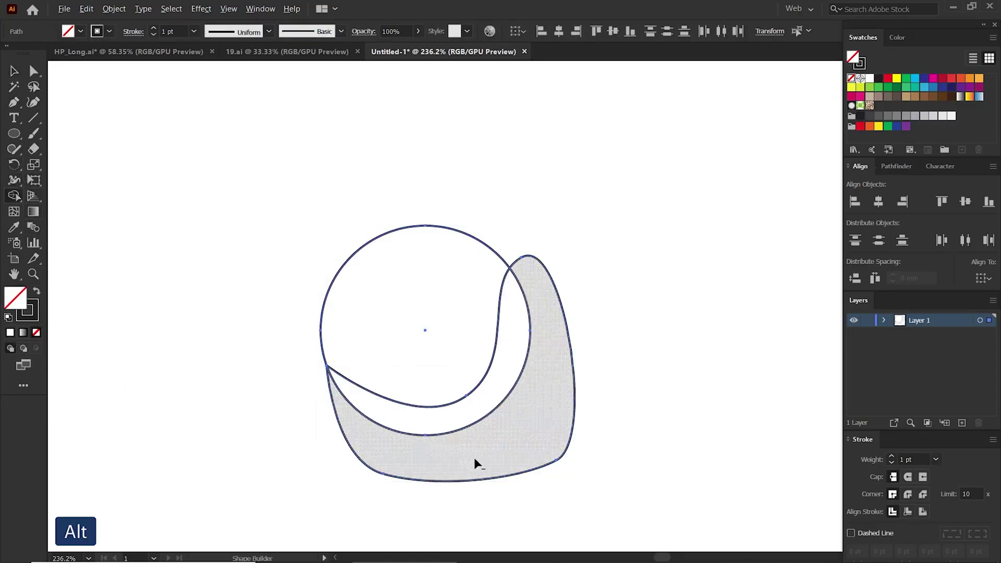
left_click(474, 457, "alt")
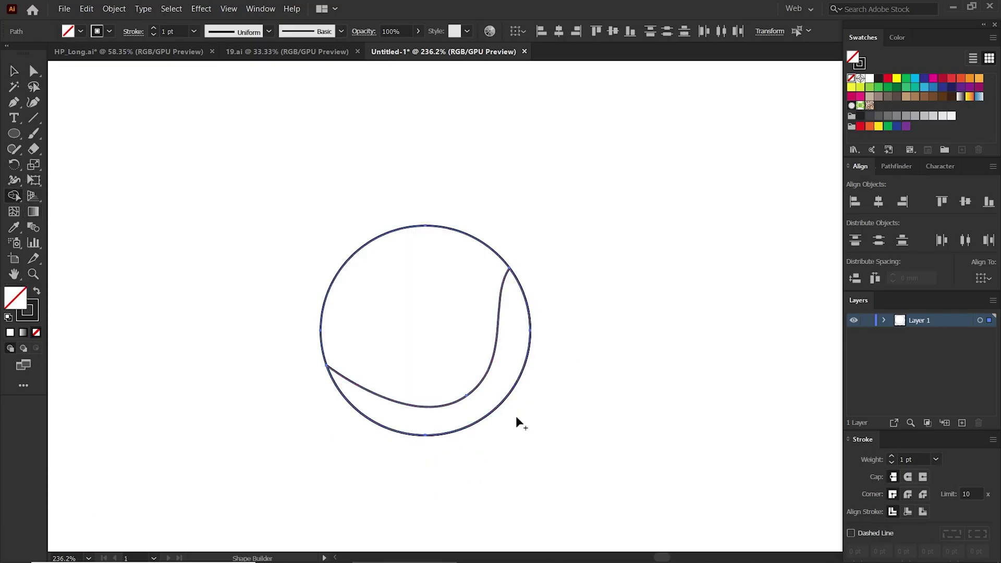
key("v")
left_click(583, 441)
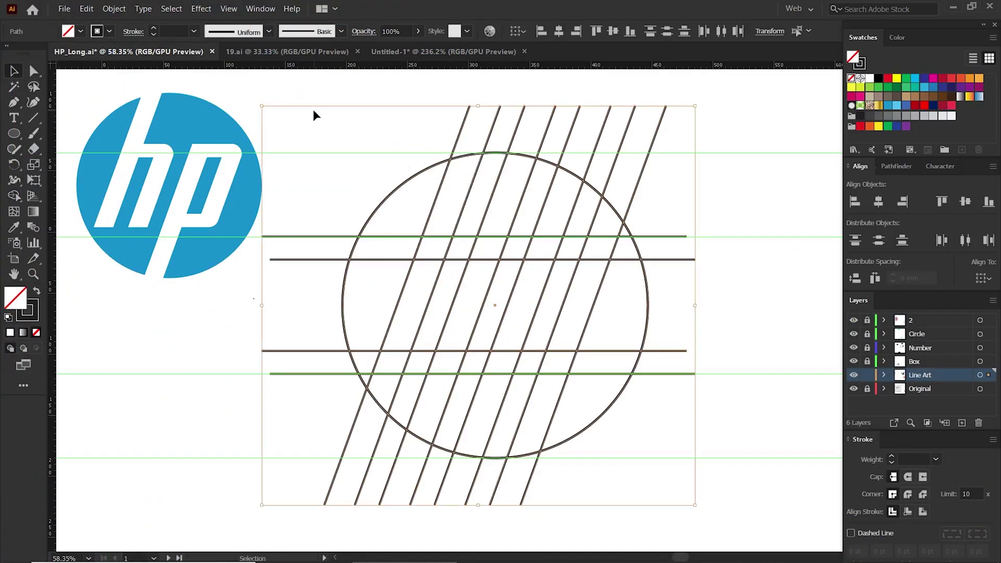
left_click(314, 112)
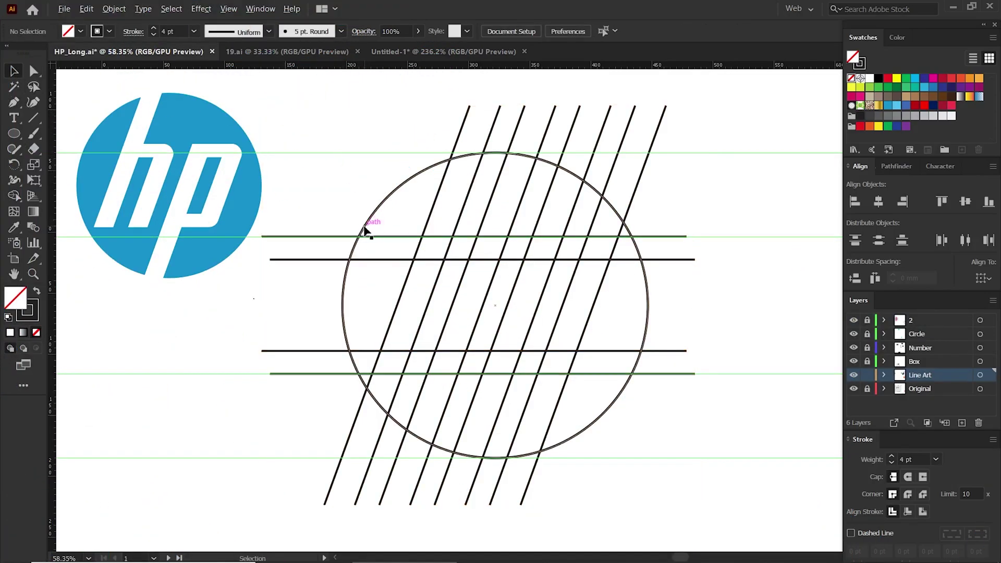
- Shift+Alt-drag a level copy of the circle to the right, then marquee-select the original circle and lines
left_click_drag(363, 228, 731, 272)
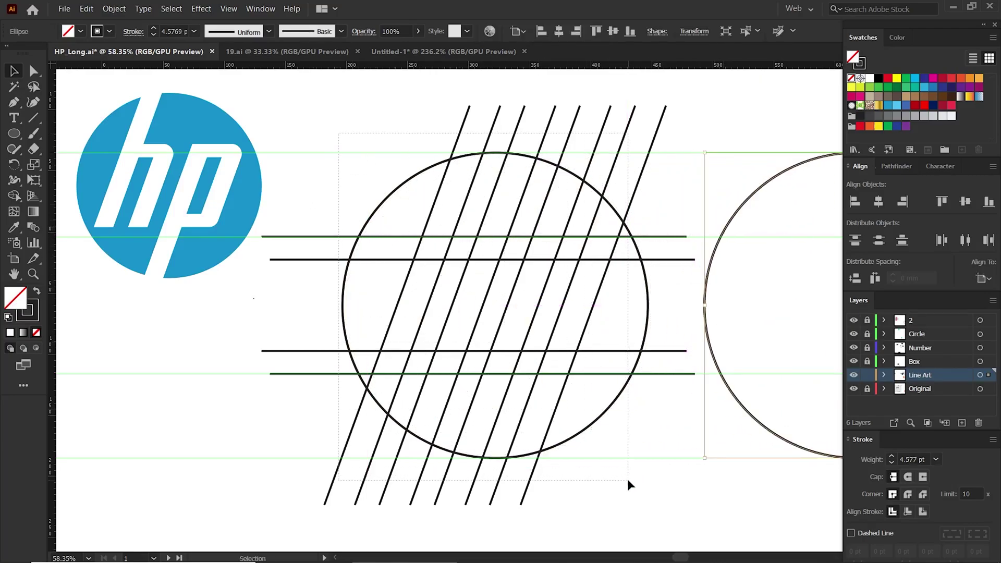
left_click_drag(627, 478, 3, 193)
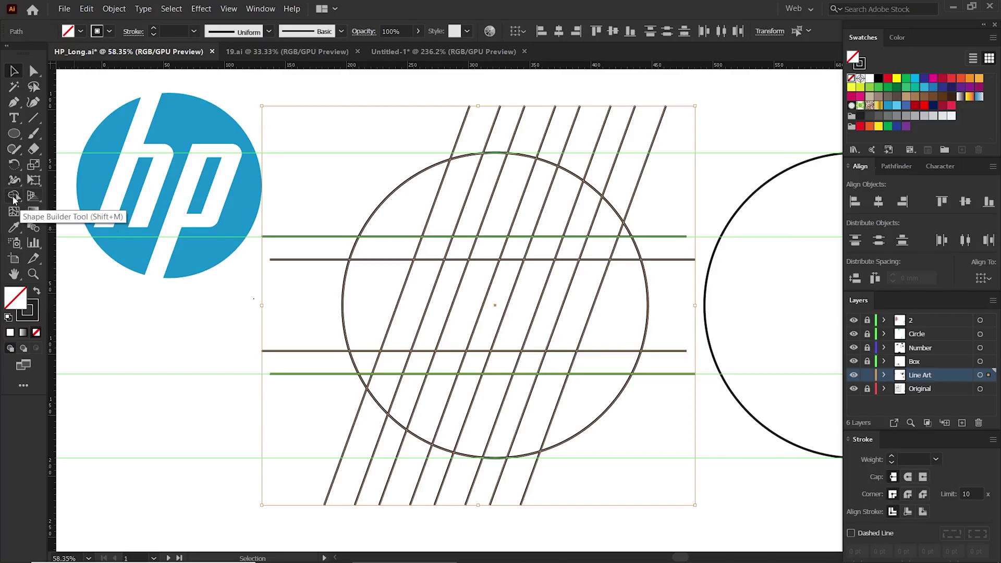
- Erase the line segments outside the circle and merge the cells forming the h and p
left_click(12, 197)
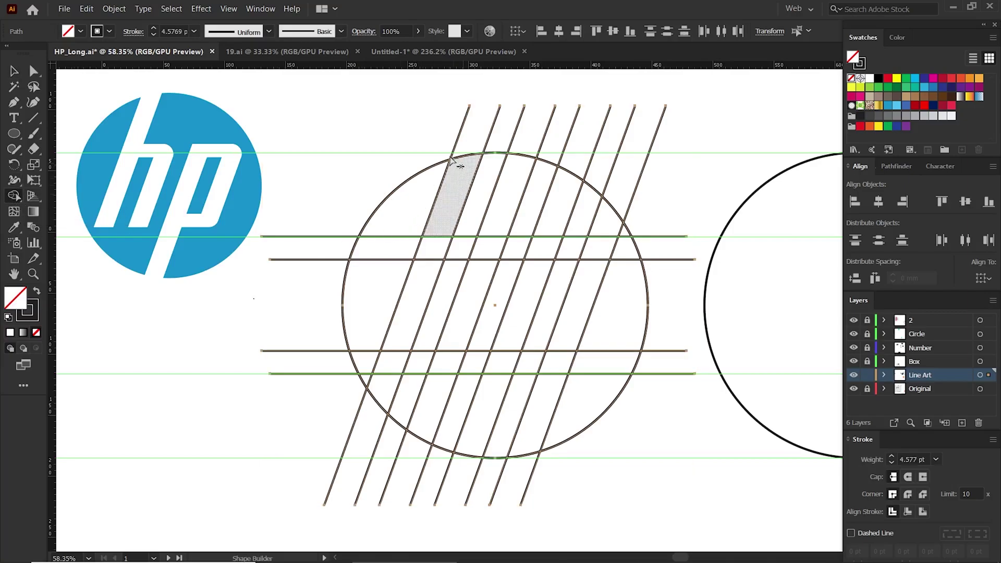
key("alt")
left_click_drag(396, 127, 630, 151)
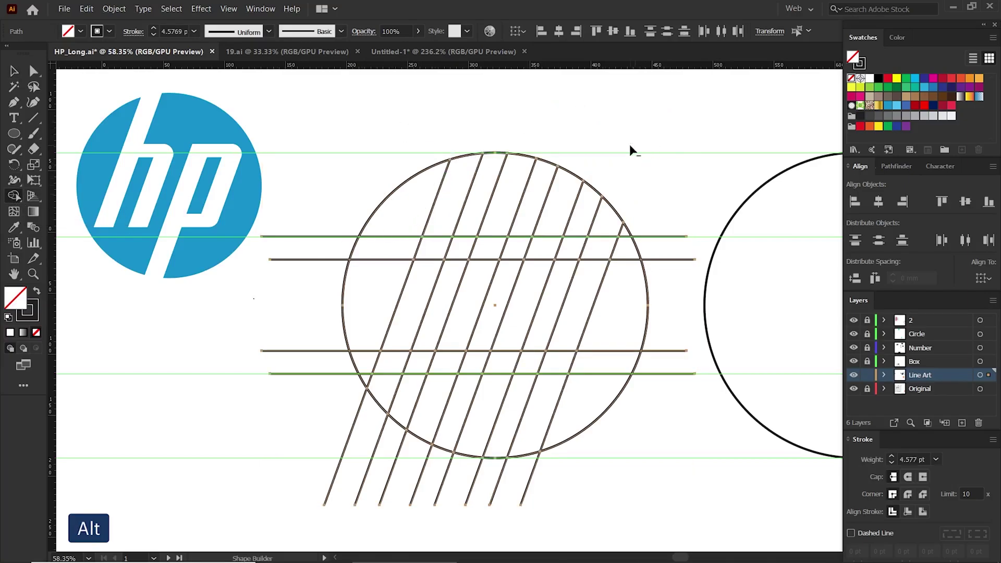
mouse_move(328, 224)
left_mouse_down()
mouse_move(315, 436)
mouse_move(632, 424)
mouse_move(636, 233)
left_mouse_up()
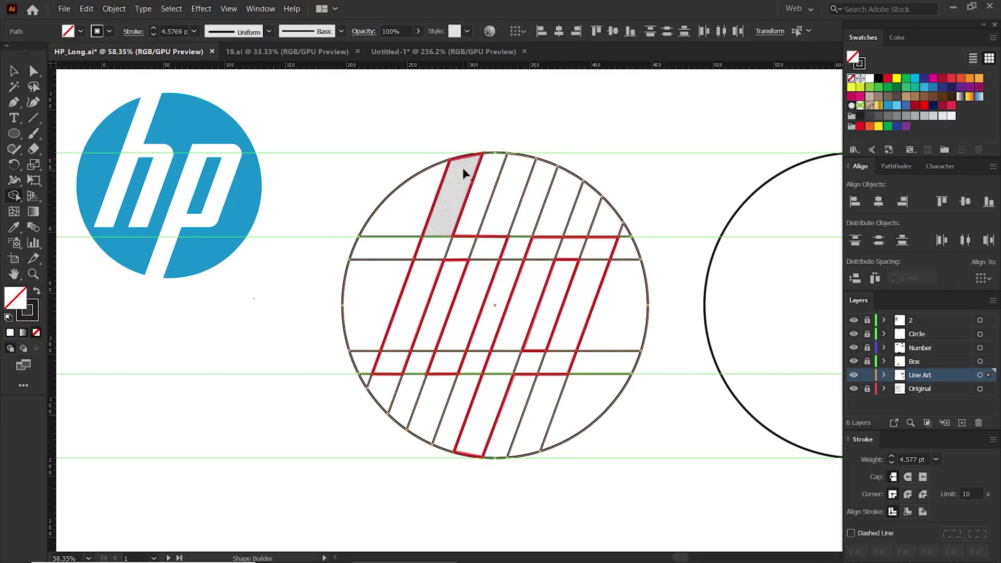
mouse_move(436, 243)
left_mouse_down()
mouse_move(491, 250)
mouse_move(444, 365)
left_mouse_up()
mouse_move(539, 250)
left_mouse_down()
mouse_move(478, 418)
mouse_move(588, 253)
mouse_move(578, 271)
left_mouse_up()
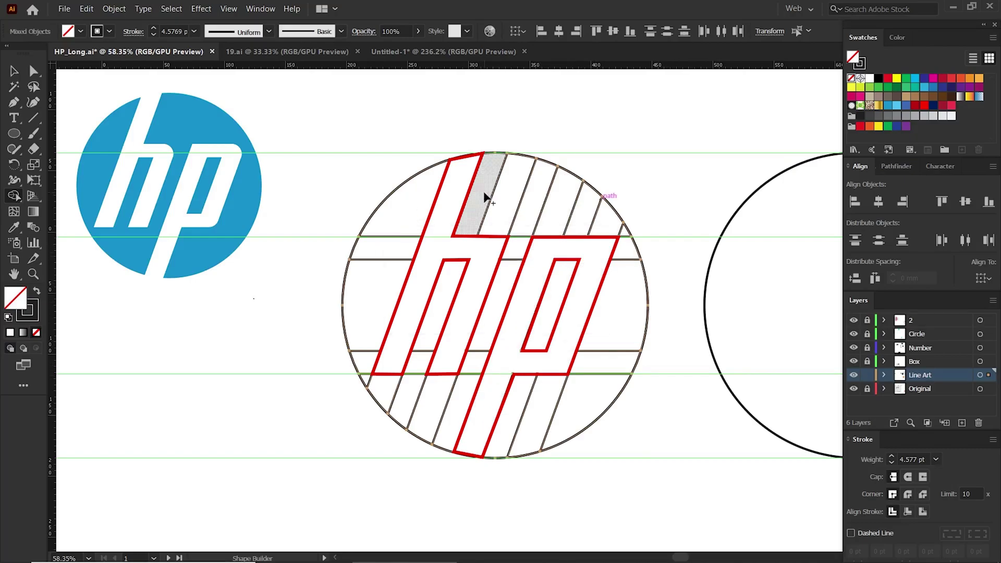
- Delete the leftover circle cells, arc slivers and stubs around the hp, then select all
mouse_move(485, 197)
left_mouse_down()
mouse_move(650, 205)
mouse_move(634, 220)
left_mouse_up()
left_click(624, 225, "alt")
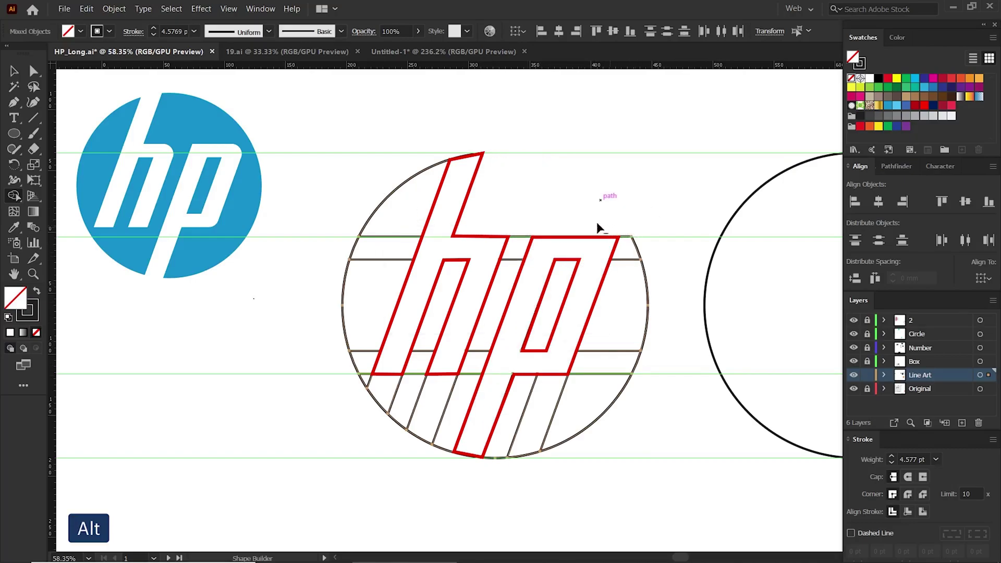
mouse_move(417, 170)
left_mouse_down()
mouse_move(375, 327)
mouse_move(383, 438)
left_mouse_up()
left_click_drag(426, 400, 464, 417)
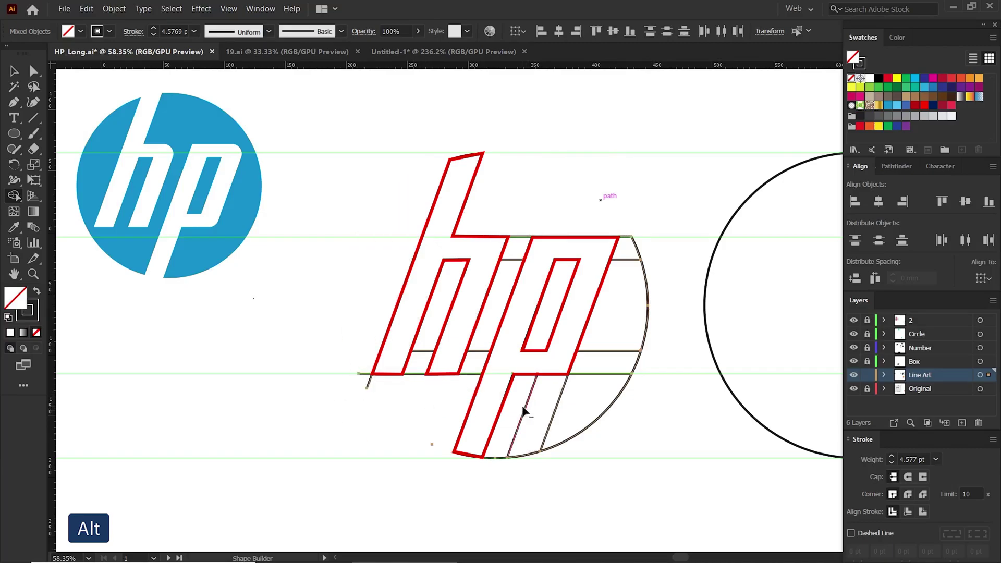
left_click_drag(523, 409, 598, 406)
left_click(640, 261, "alt")
mouse_move(520, 229)
left_mouse_down()
mouse_move(481, 347)
mouse_move(423, 362)
mouse_move(406, 391)
mouse_move(370, 386)
left_mouse_up()
left_click(629, 234, "alt")
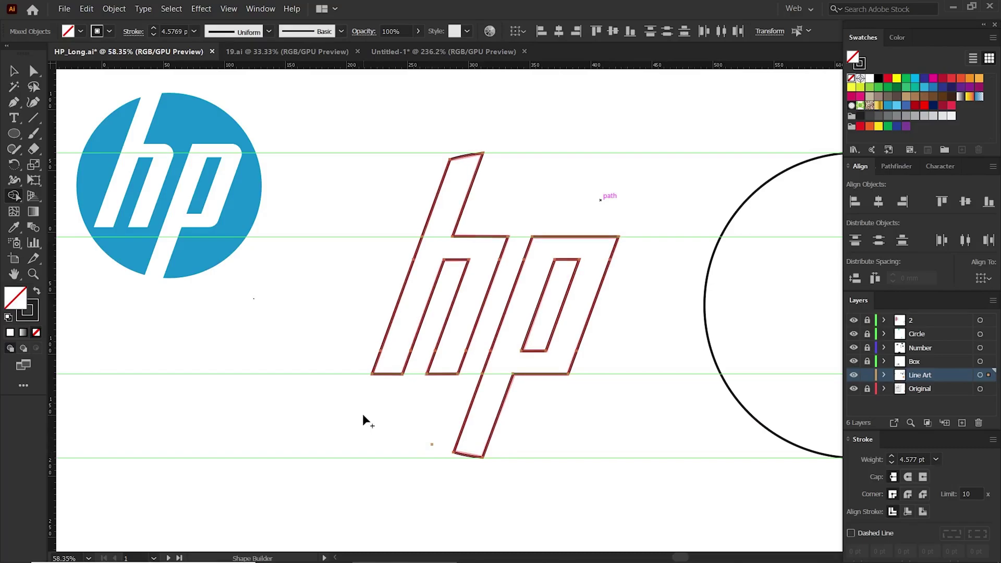
key("v")
key("ctrl+a")
- Round the hp outline's corners to about 14 mm with the live corner widget
left_click(332, 368)
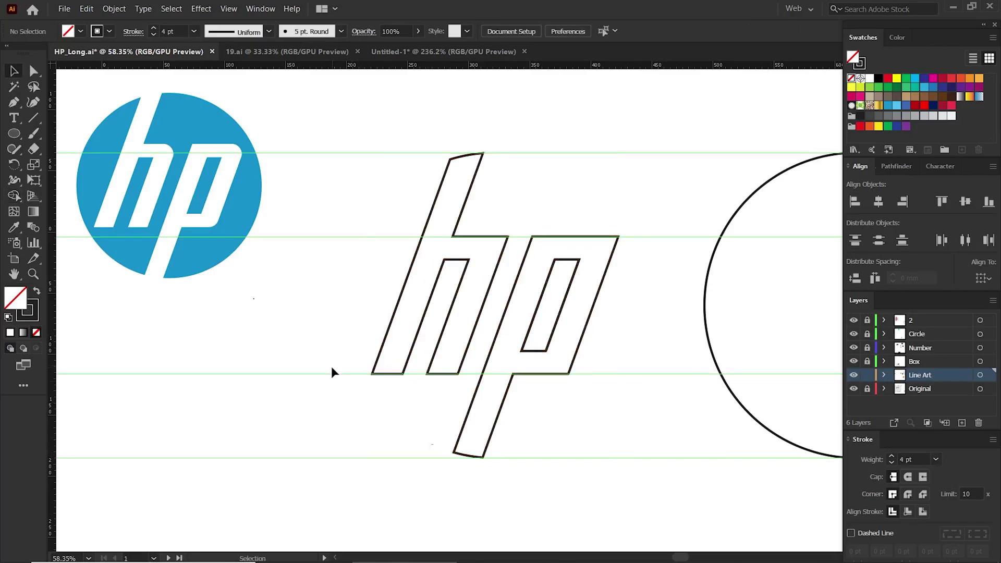
key("a")
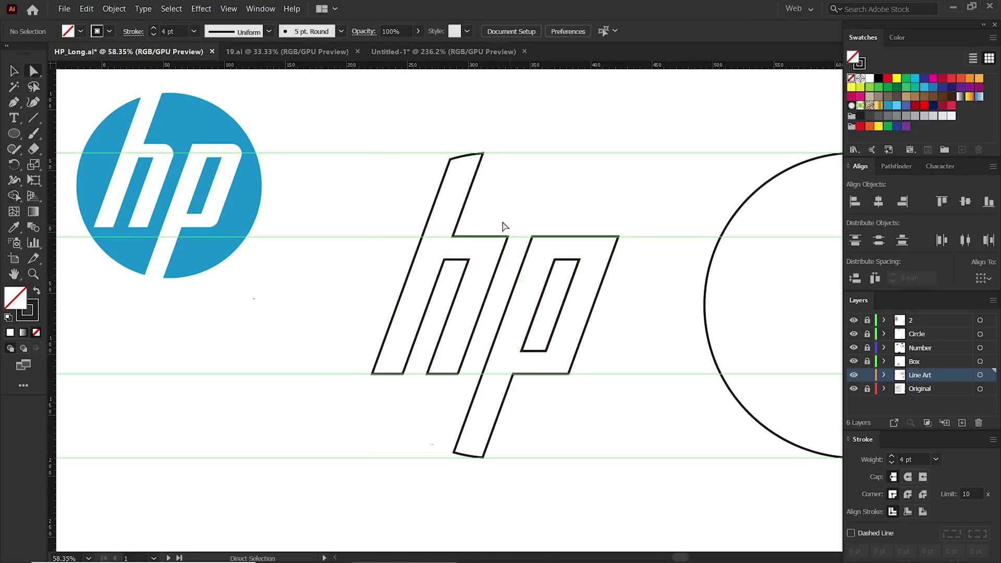
left_click(590, 313)
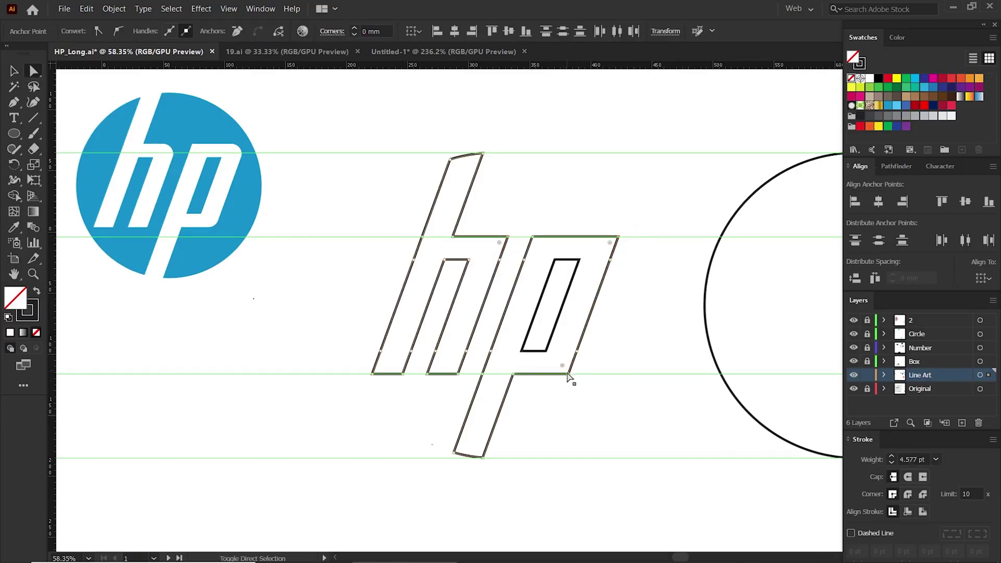
left_click_drag(567, 373, 554, 353)
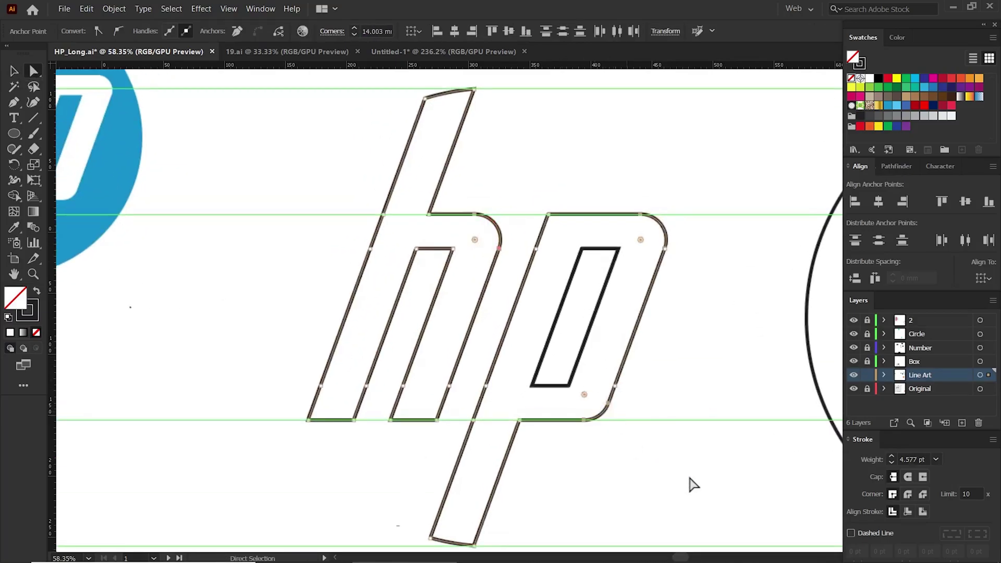
left_click(694, 484)
- Delete the stray parallelogram between h and p, then select both letter outlines
key("v")
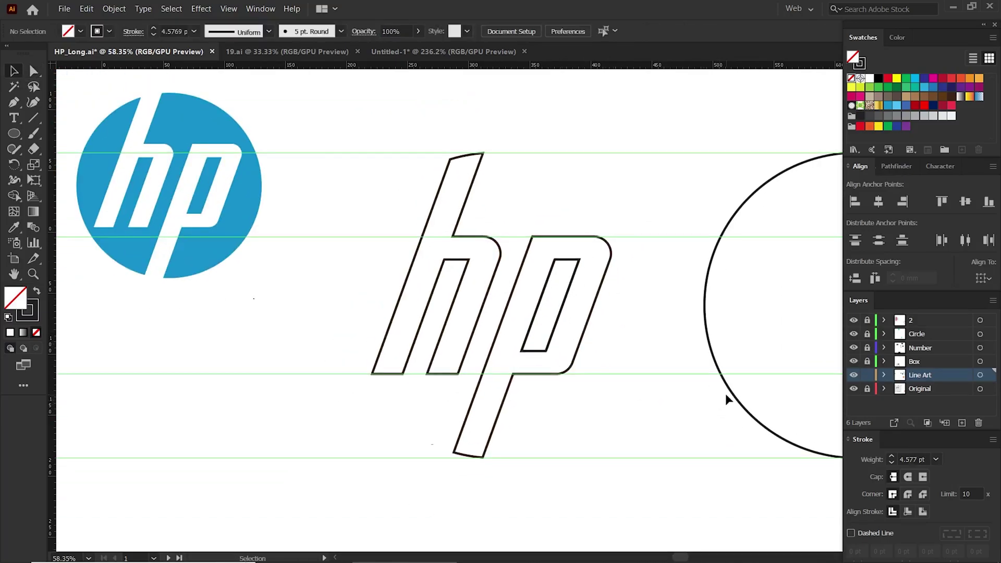
left_click(593, 329)
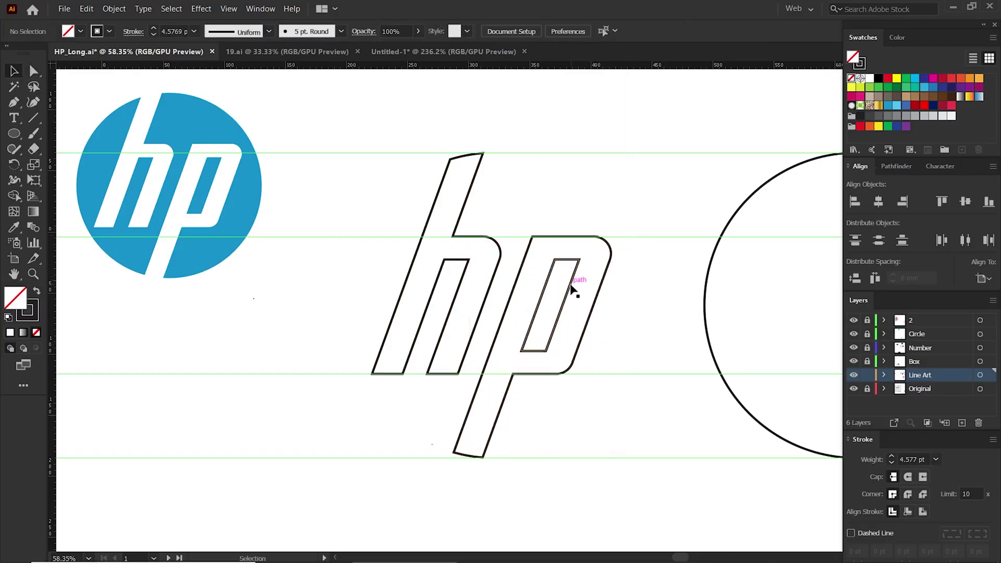
left_click(523, 300)
key("Delete")
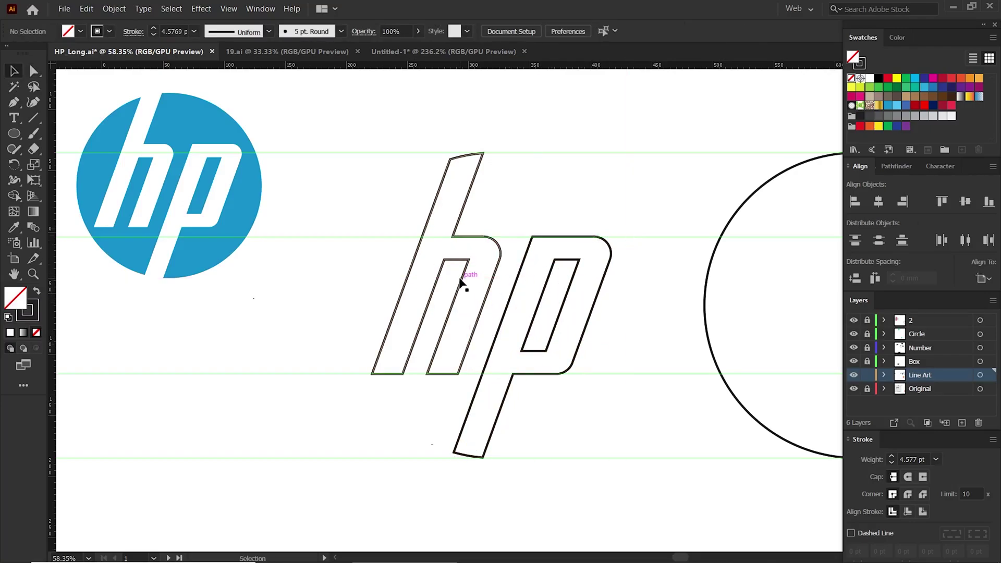
left_click(447, 296)
left_click(458, 281)
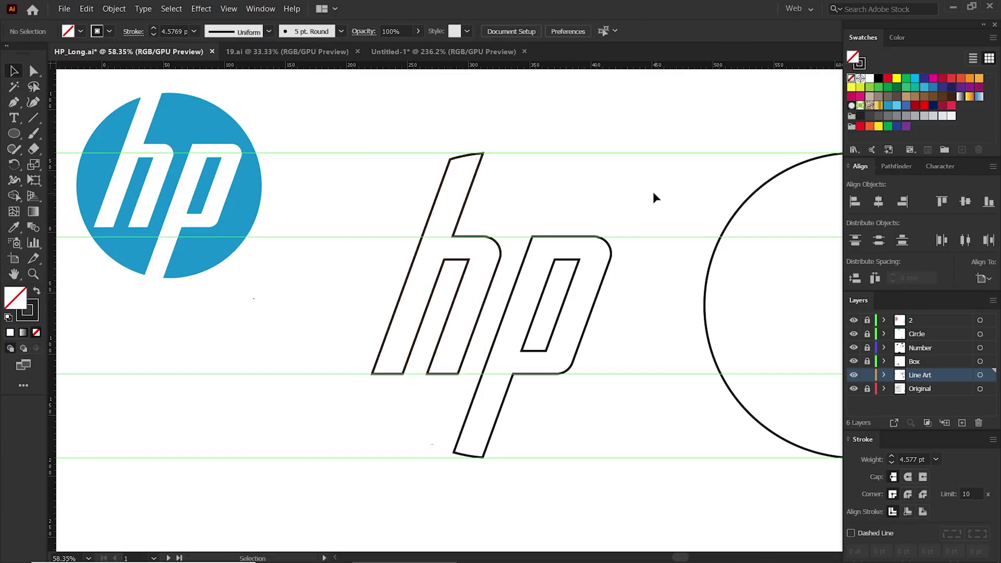
left_click_drag(650, 194, 361, 428)
- Group h and p with Ctrl+G, then horizontally centre the circle on the hp group as key object
key("ctrl+g")
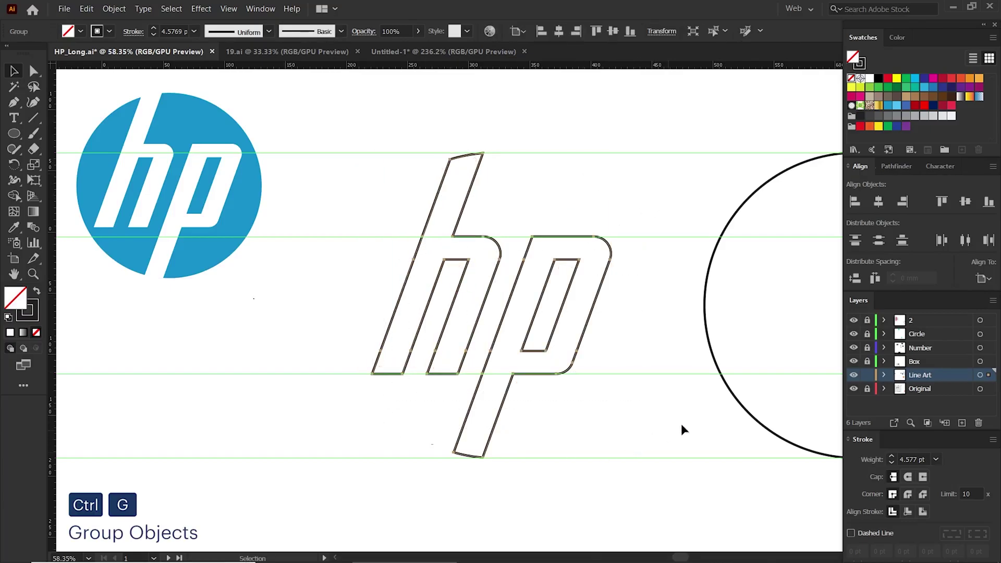
left_click(729, 386, "shift")
key("a")
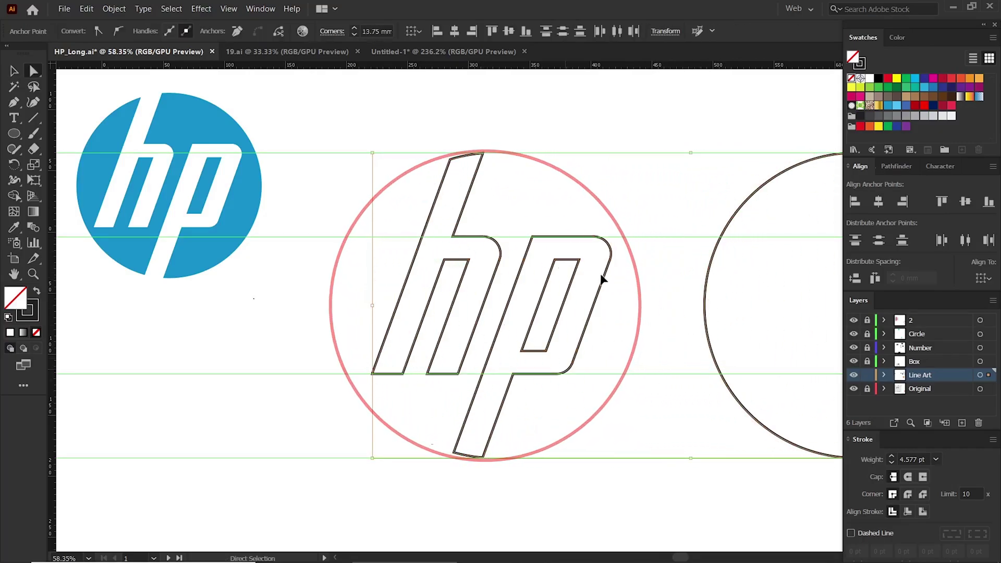
key("v")
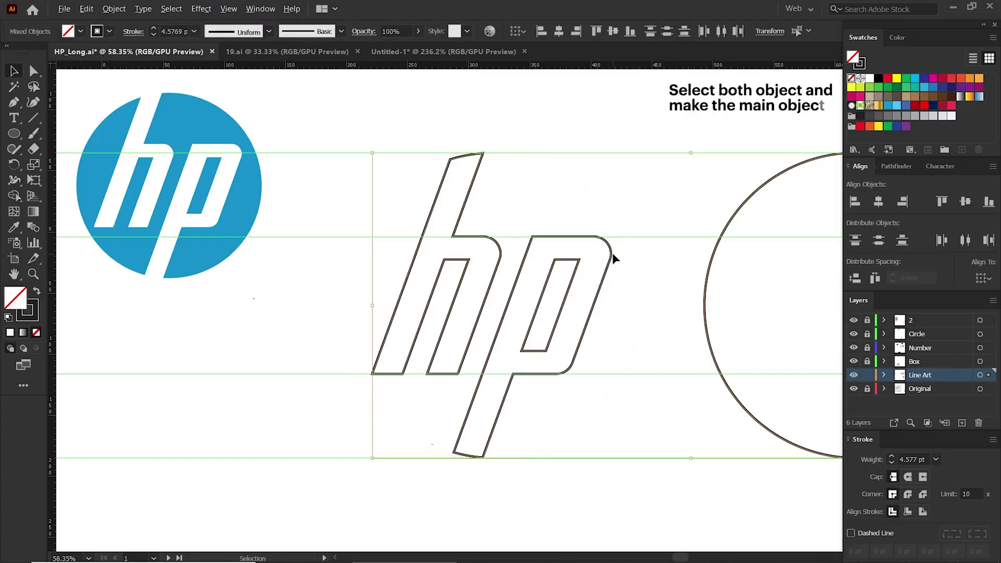
left_click(612, 258)
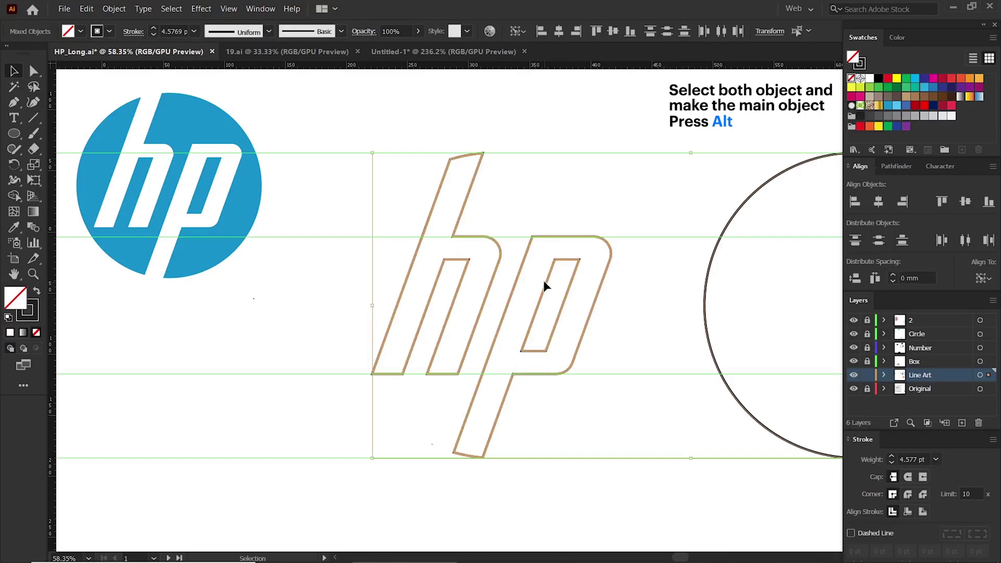
left_click(559, 31)
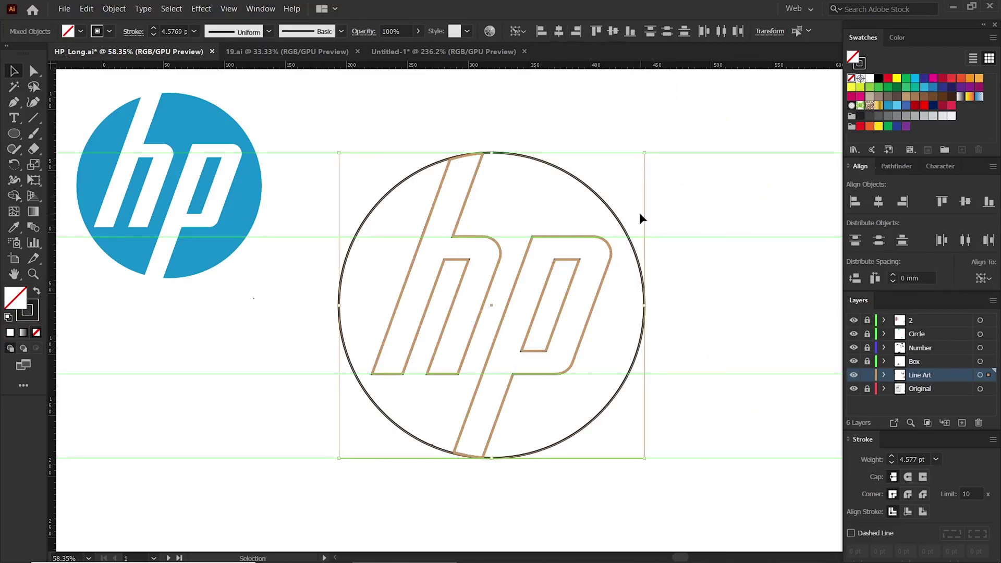
left_click(707, 261)
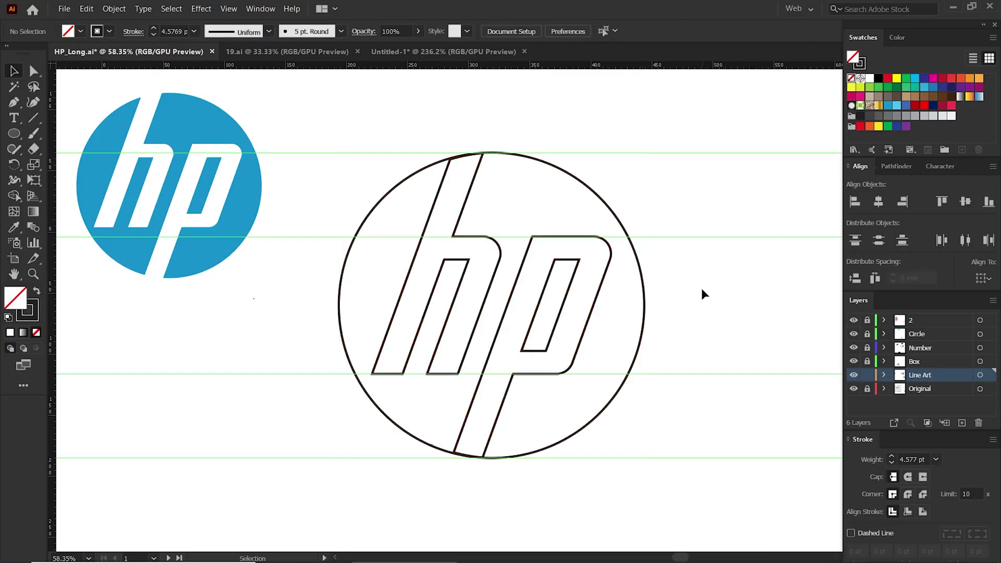
- Eyedrop the reference logo's blue into the circle and send it behind the hp letters
left_click(594, 191)
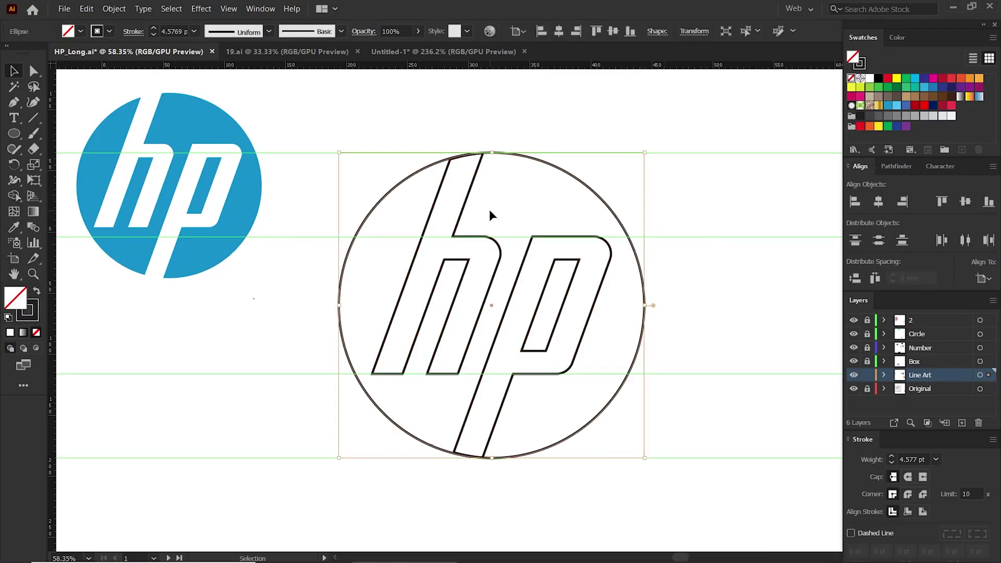
key("i")
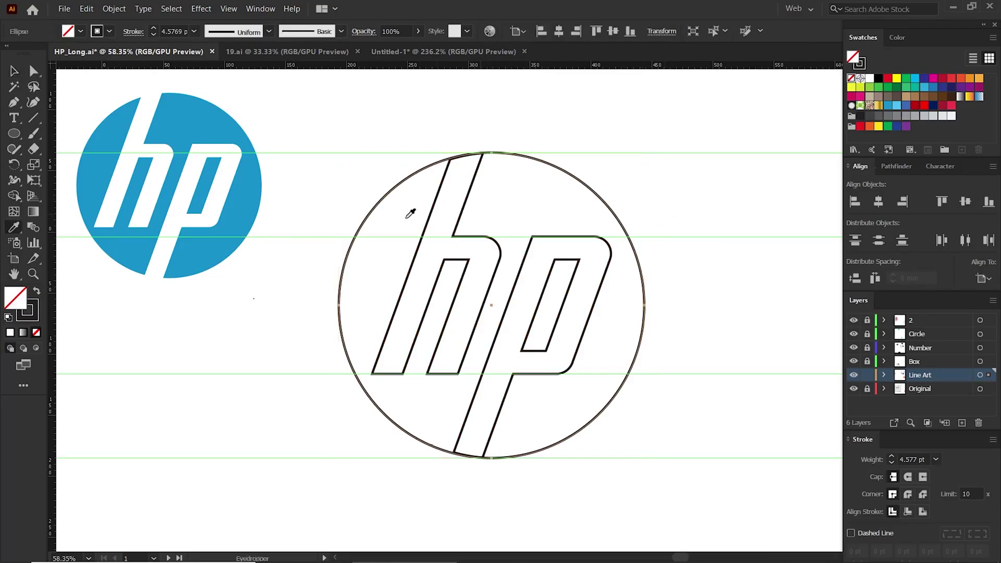
left_click(242, 233)
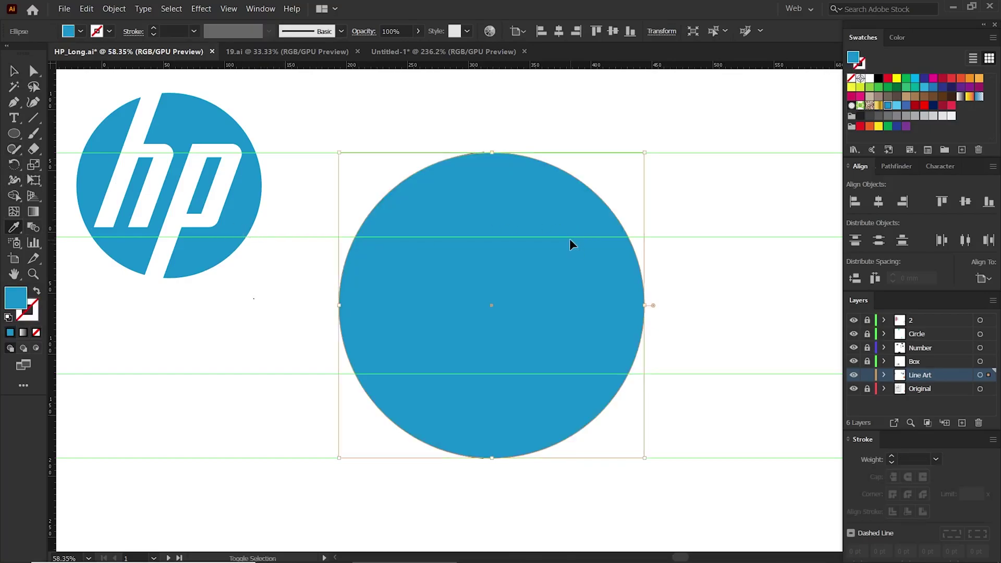
key("ctrl+shift+bracketleft")
key("ctrl")
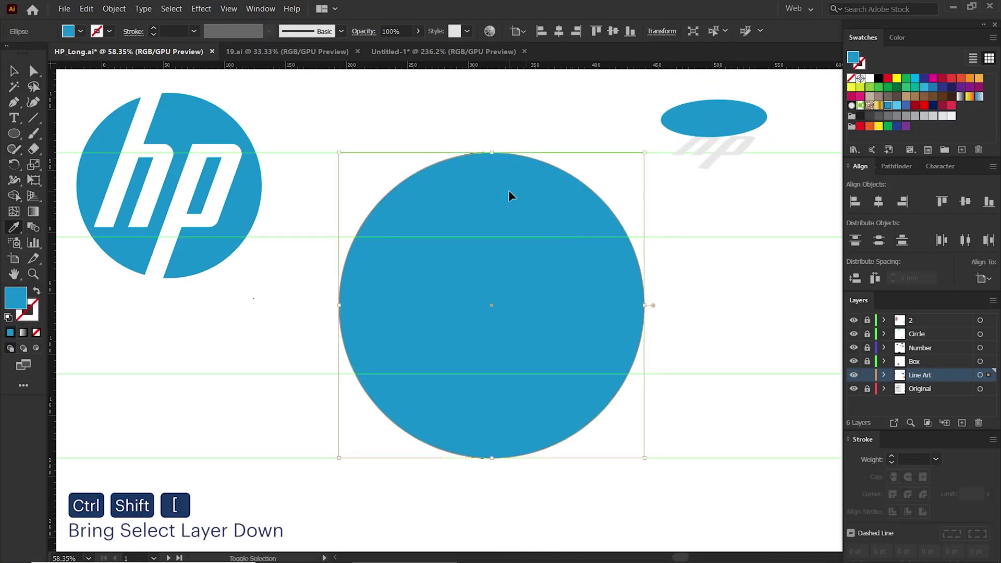
key("ctrl+shift+bracketleft")
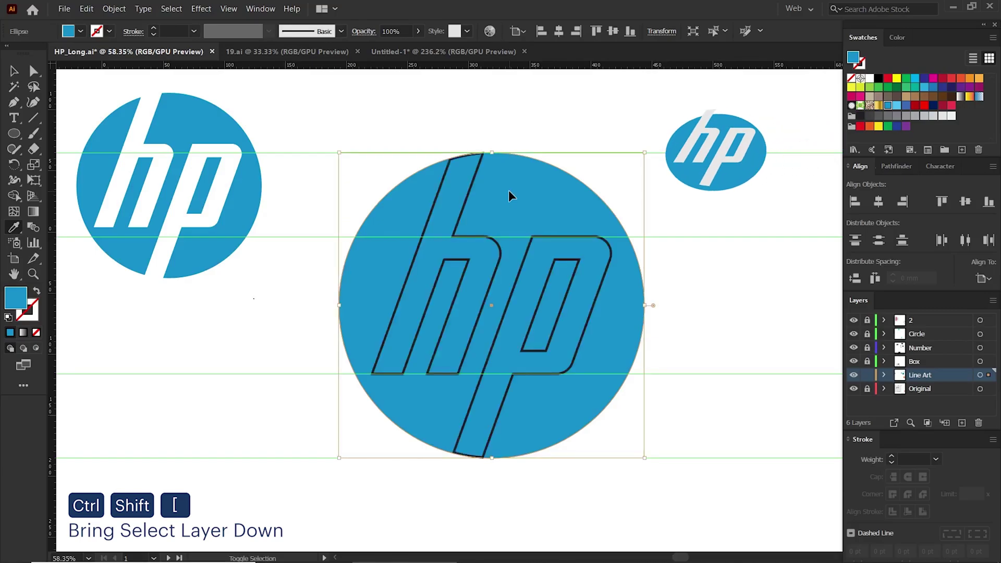
- Eyedrop the reference's white onto the hp letters, then deselect
left_click_drag(660, 210, 393, 252)
left_click(362, 248, "shift")
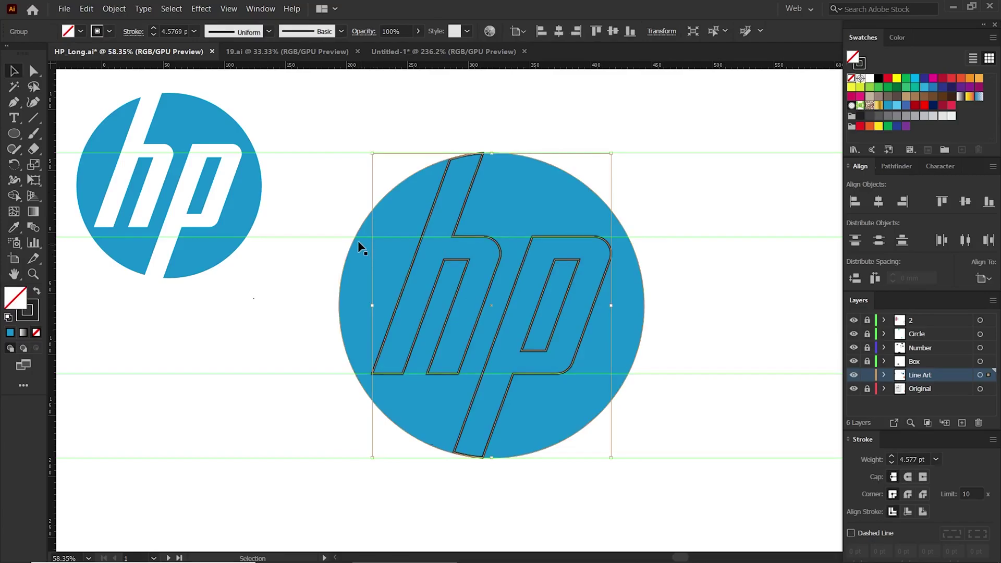
key("i")
left_click(307, 194)
key("ctrl+shift+a")
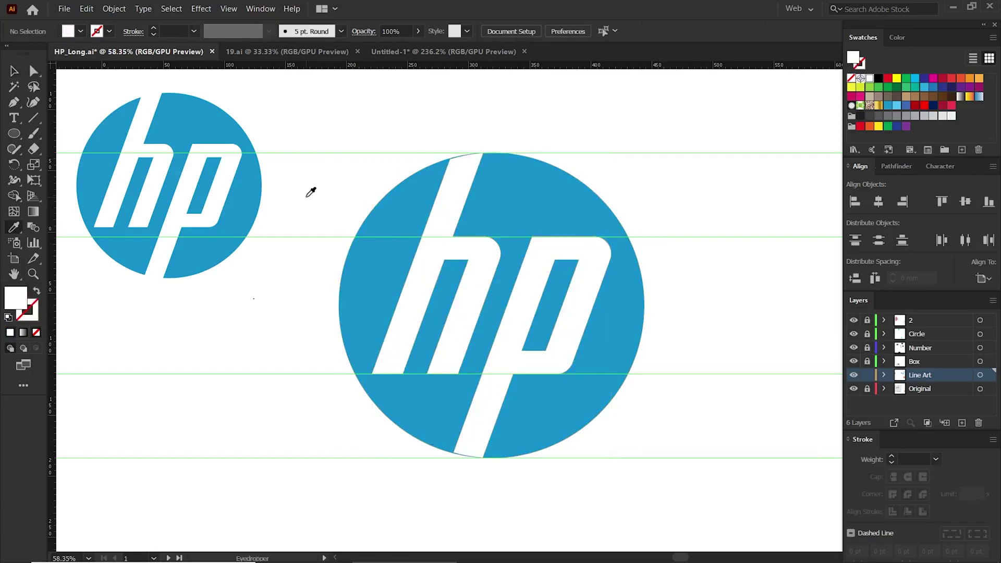
- Hide the green guides with View > Guides > Hide Guides
left_click(228, 9)
mouse_move(309, 433)
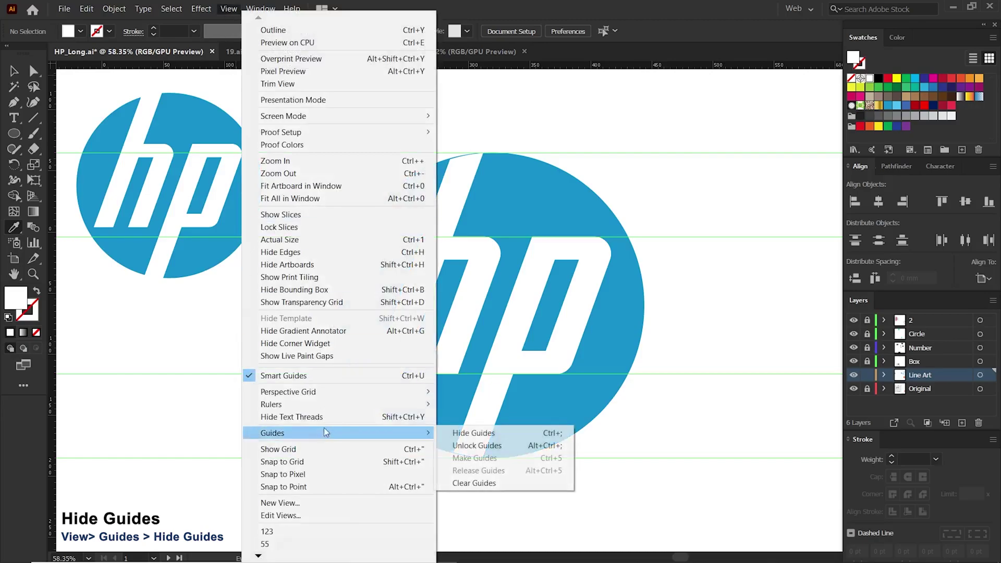
left_click(483, 434)
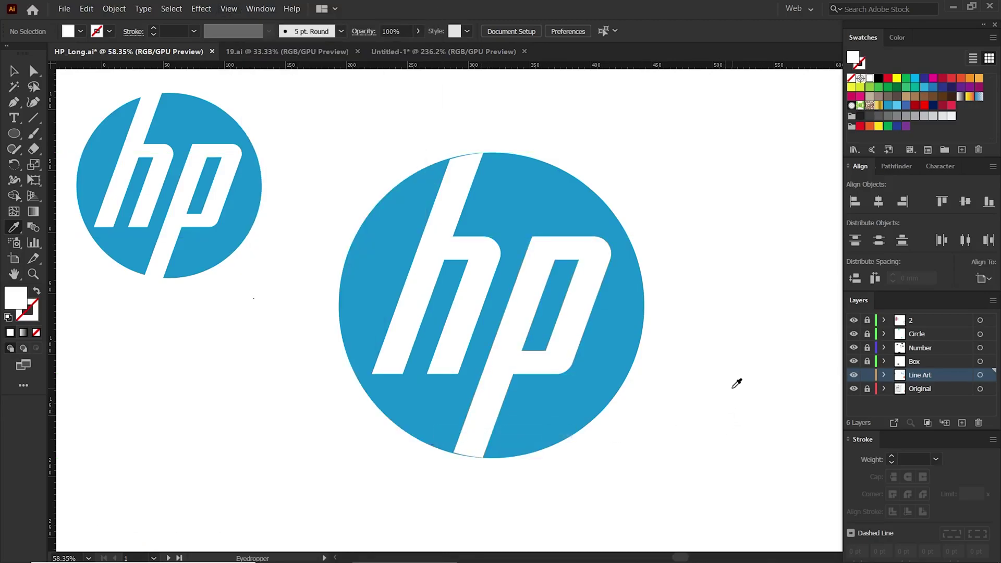